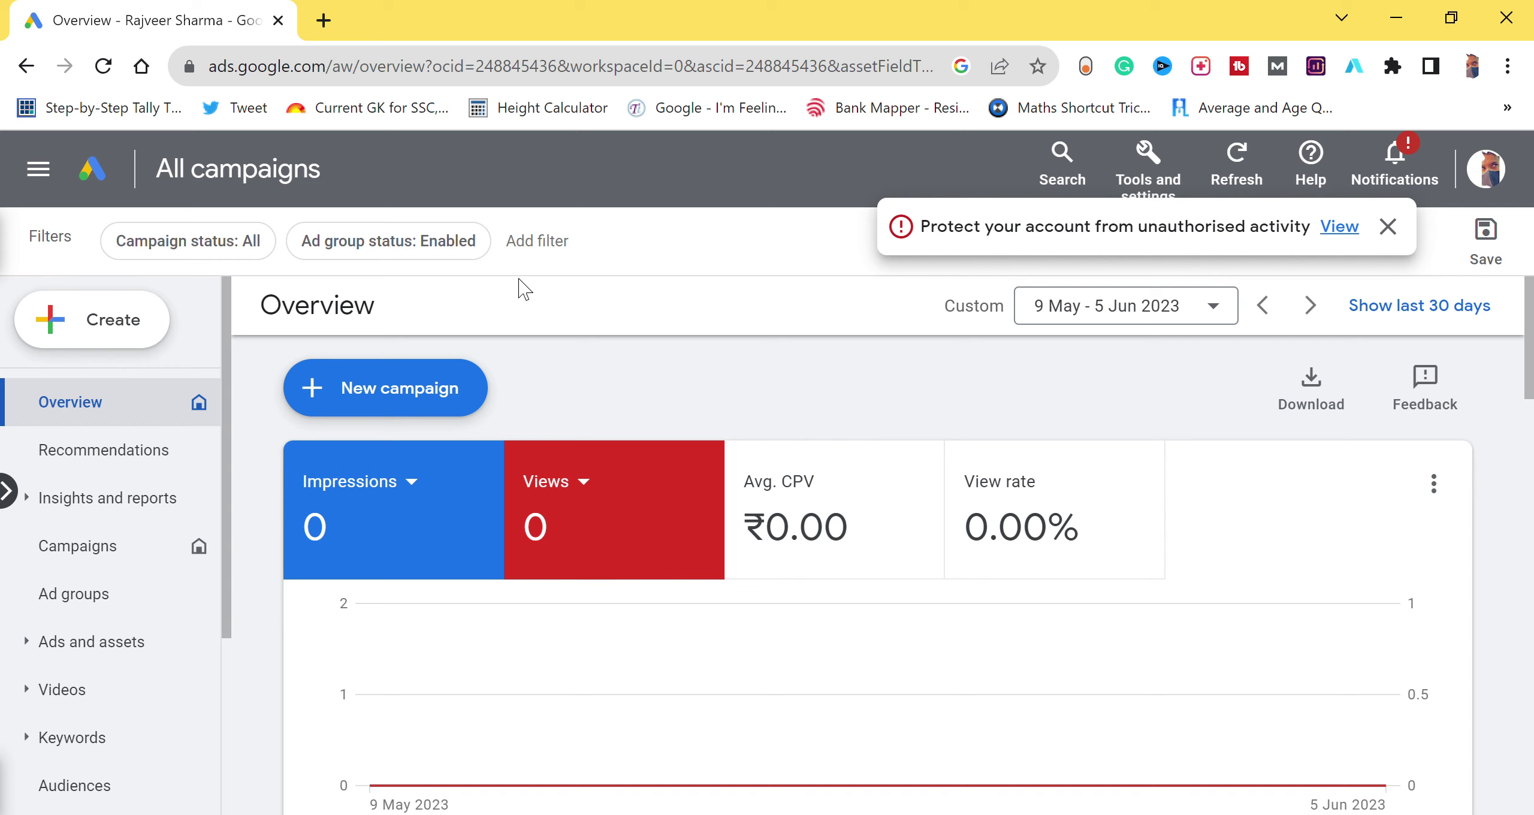
Dismiss the account protection notice and open the Assets page under Ads and assets.
{"action": "left_click", "coordinate": [1388, 227]}
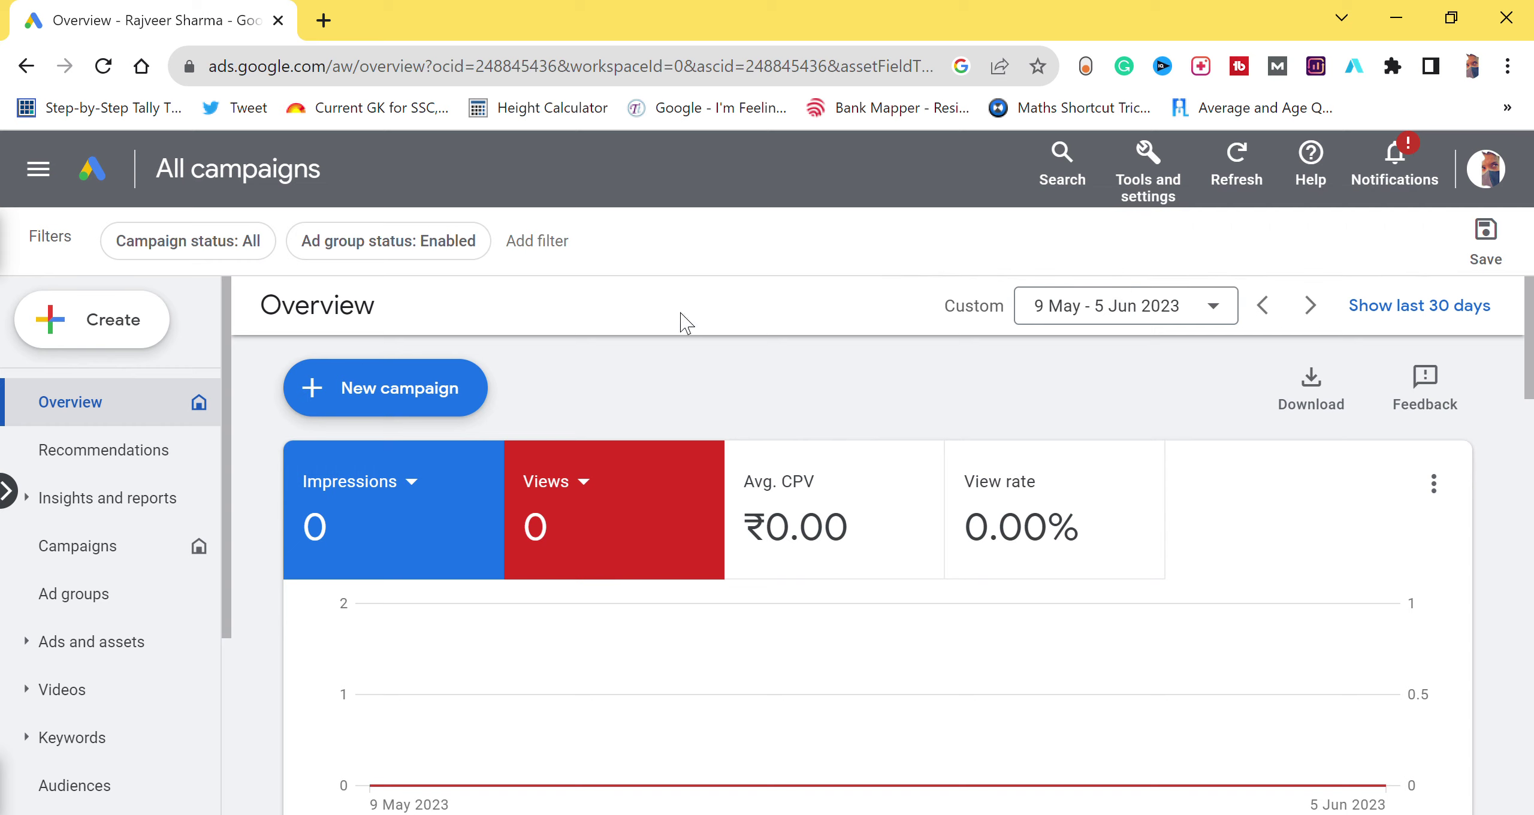
{"action": "left_click", "coordinate": [102, 544]}
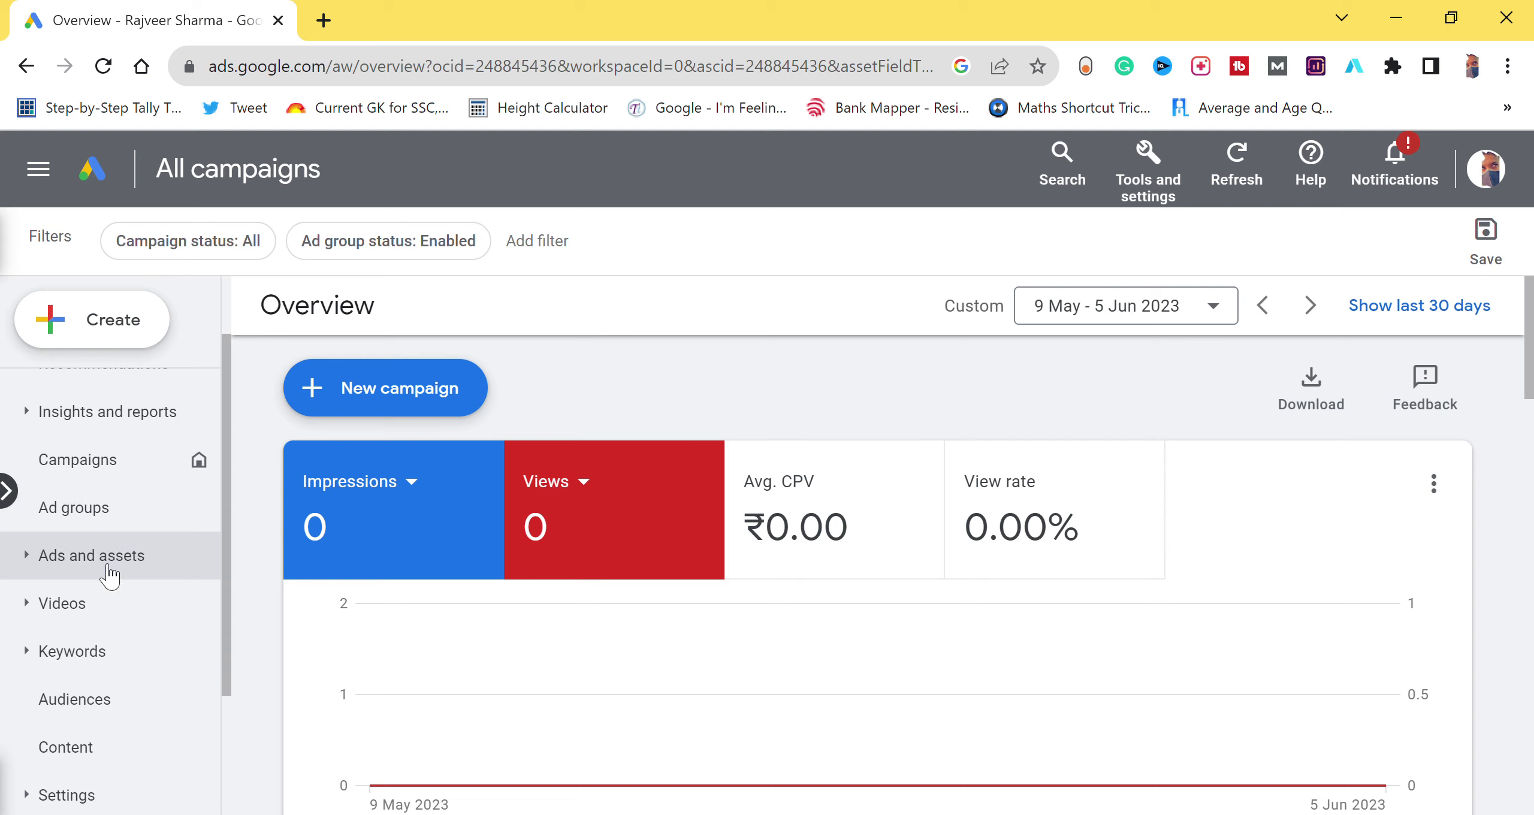
{"action": "left_click", "coordinate": [108, 568]}
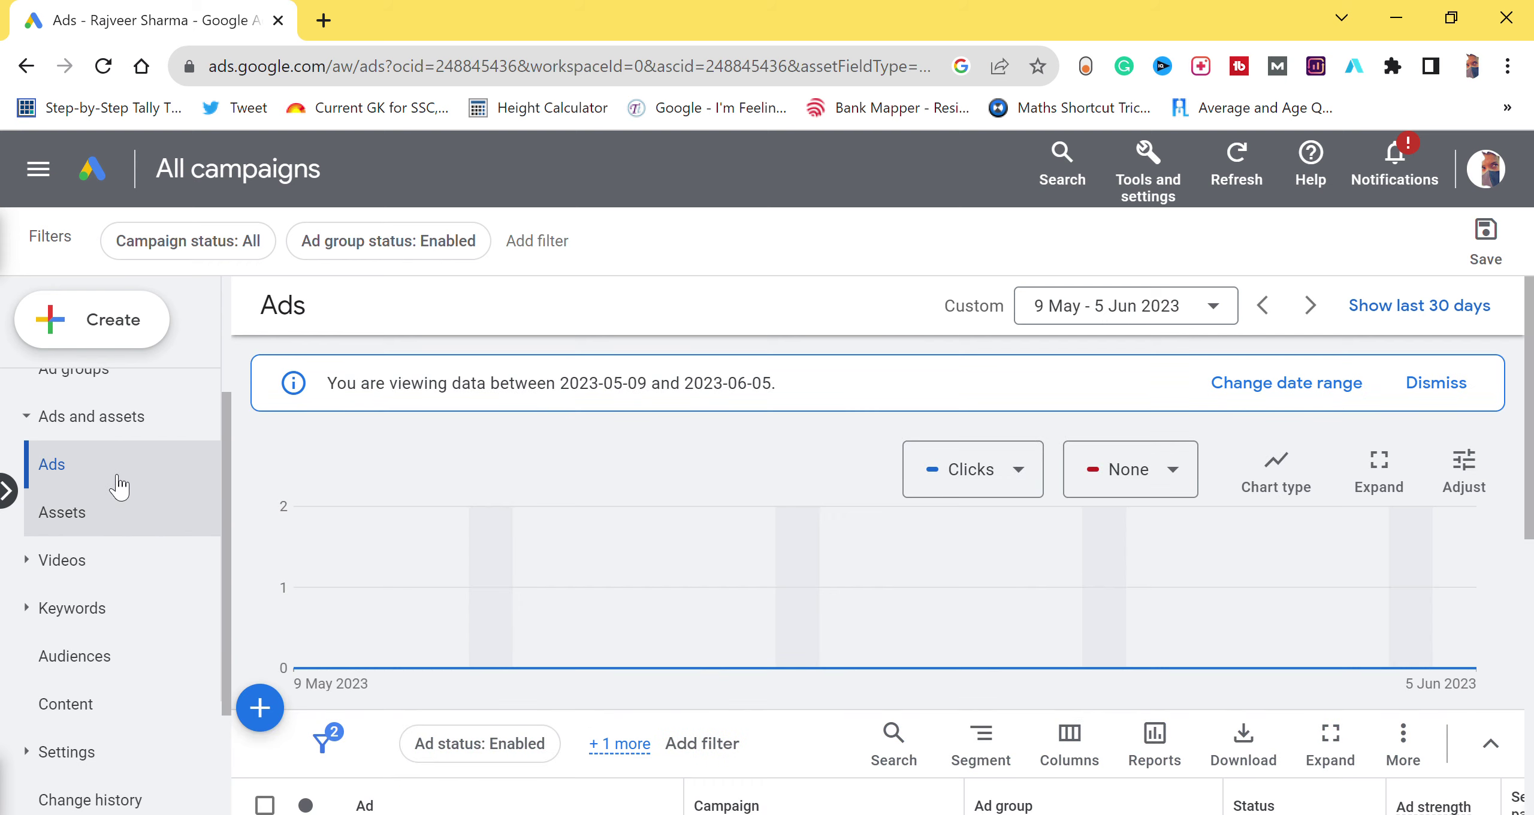
{"action": "left_click", "coordinate": [108, 510]}
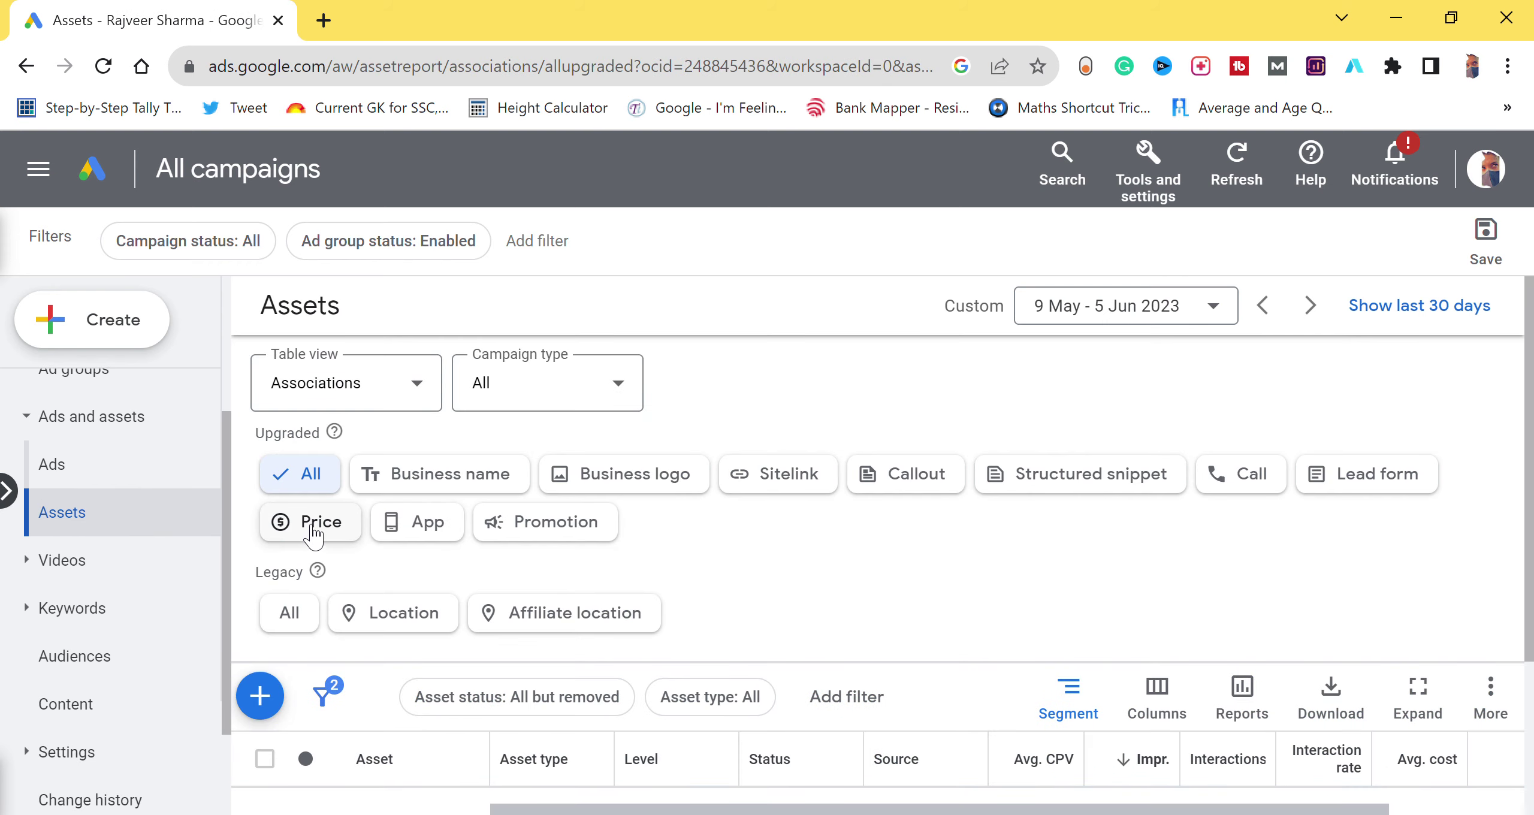
Start adding a new callout asset from the assets table.
{"action": "scroll", "coordinate": [311, 530], "scroll_direction": "down", "scroll_amount": 3}
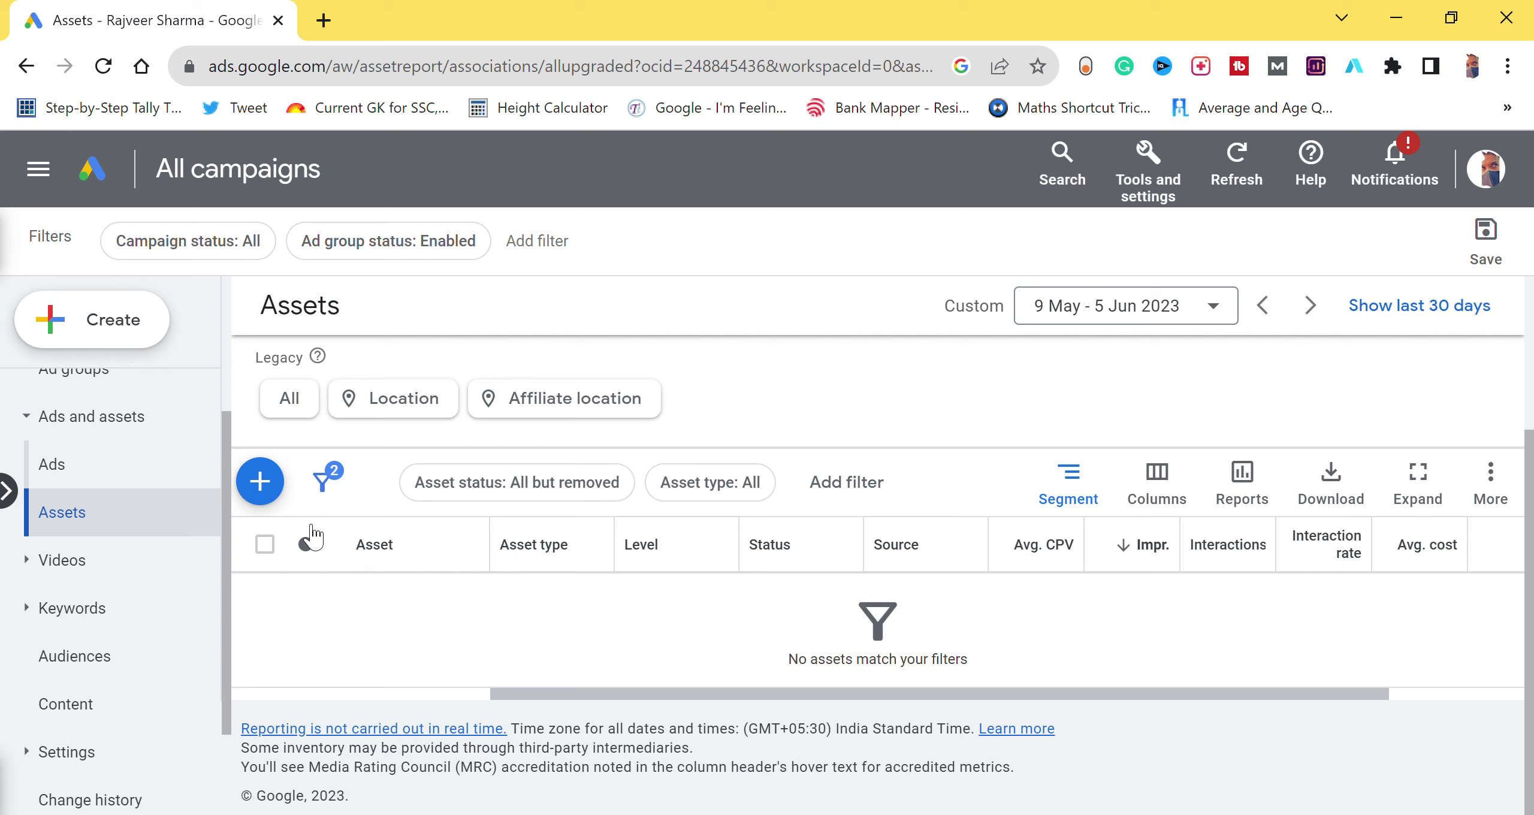
{"action": "left_click", "coordinate": [275, 495]}
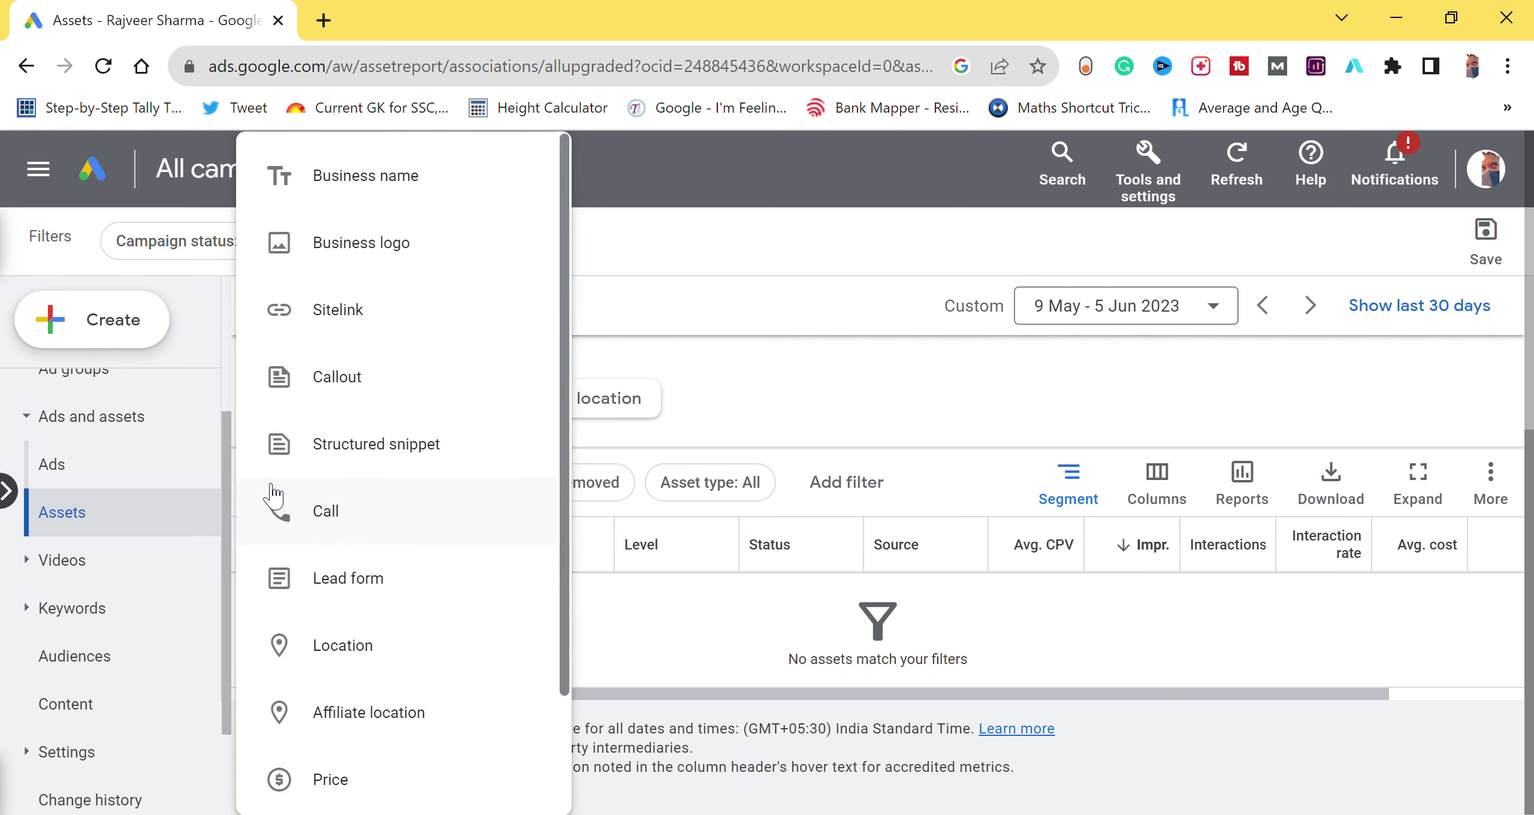
{"action": "left_click", "coordinate": [337, 378]}
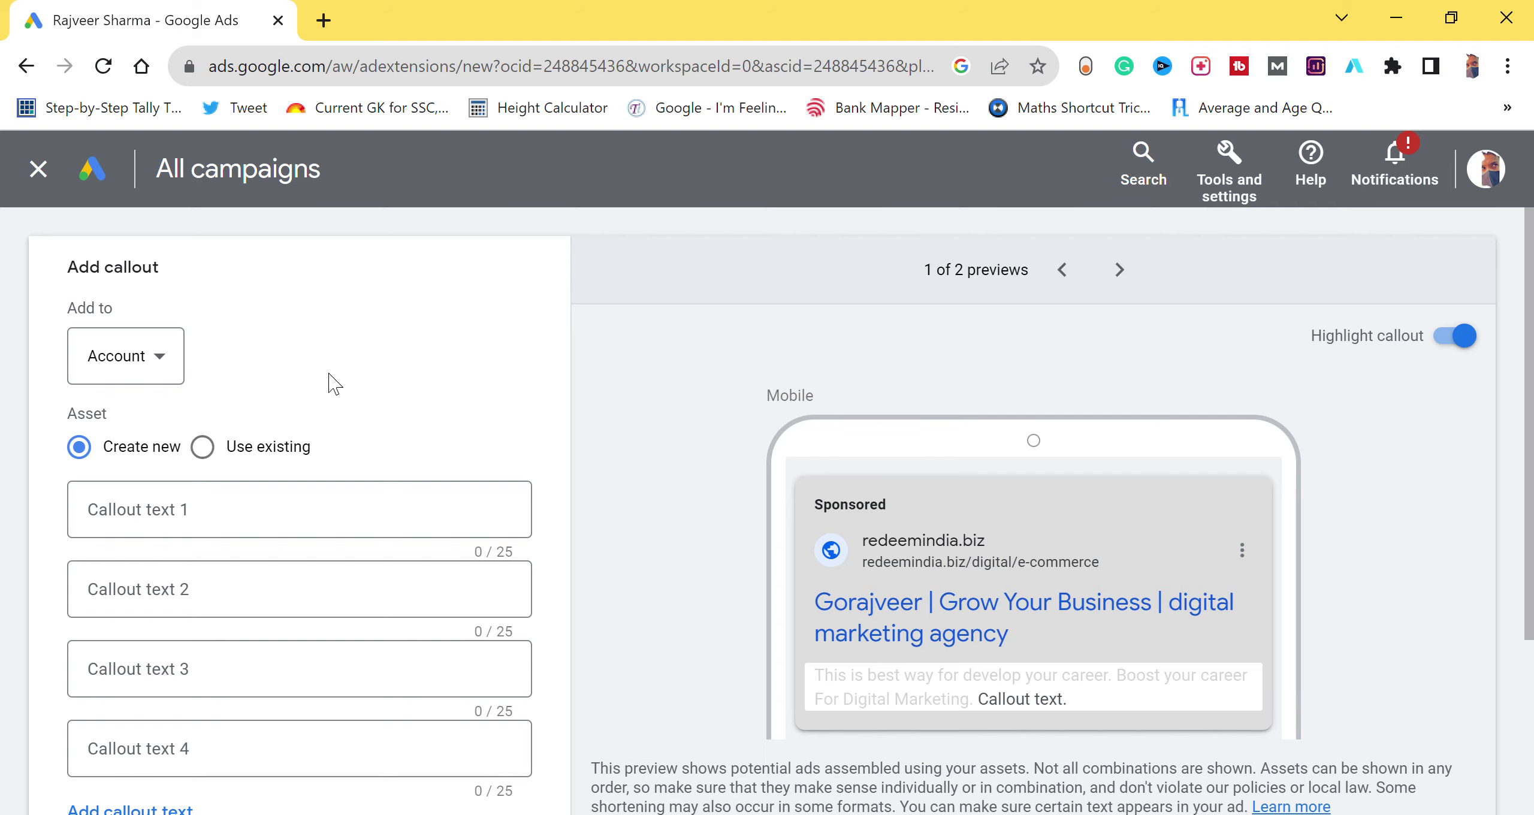
Search Google for "marketing services in delhi" in a new tab and examine the sponsored results.
{"action": "left_click", "coordinate": [323, 21]}
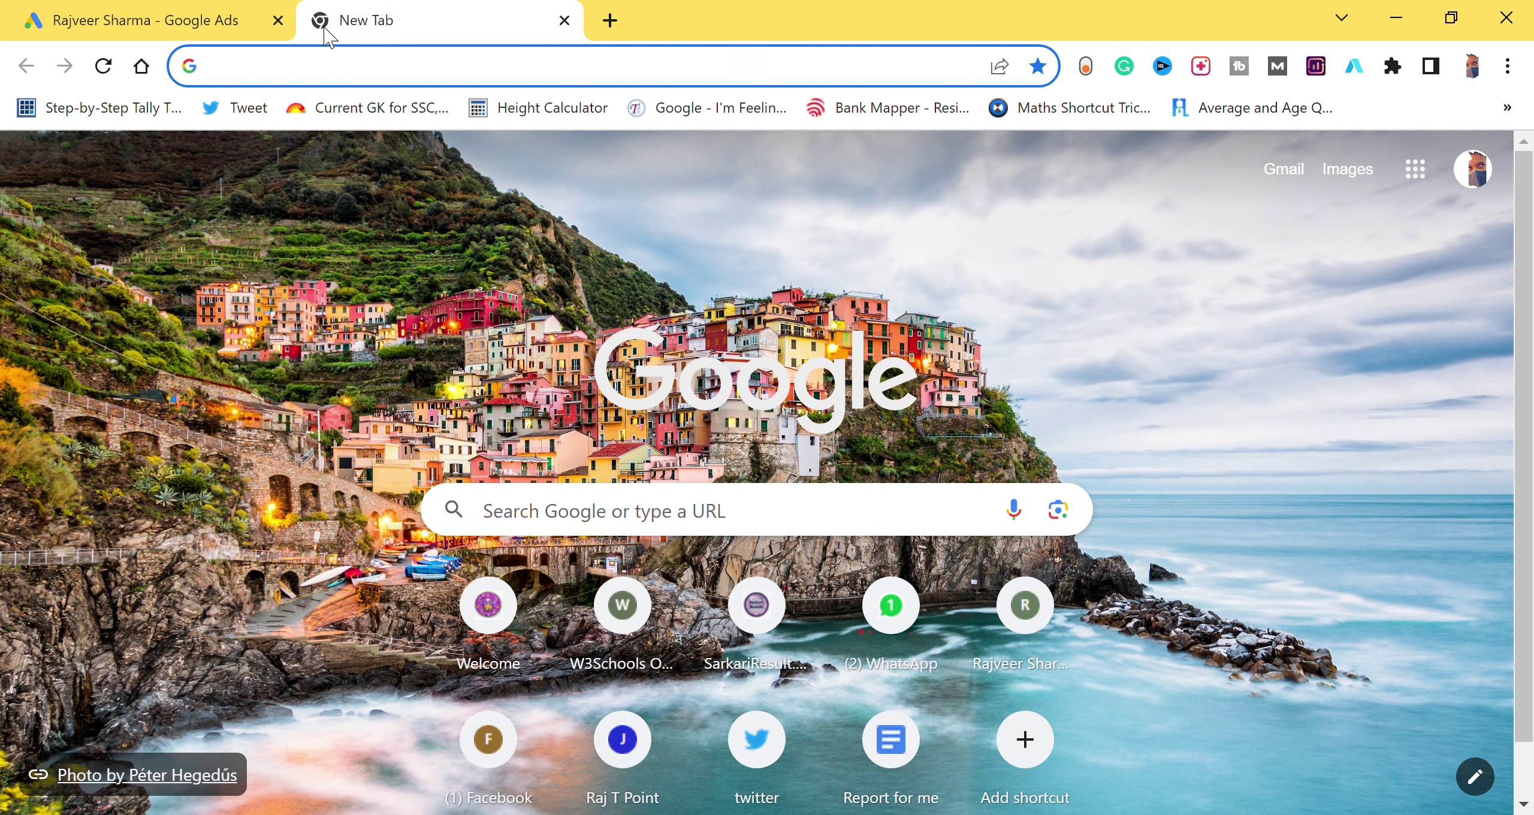
{"action": "type", "text": "marke"}
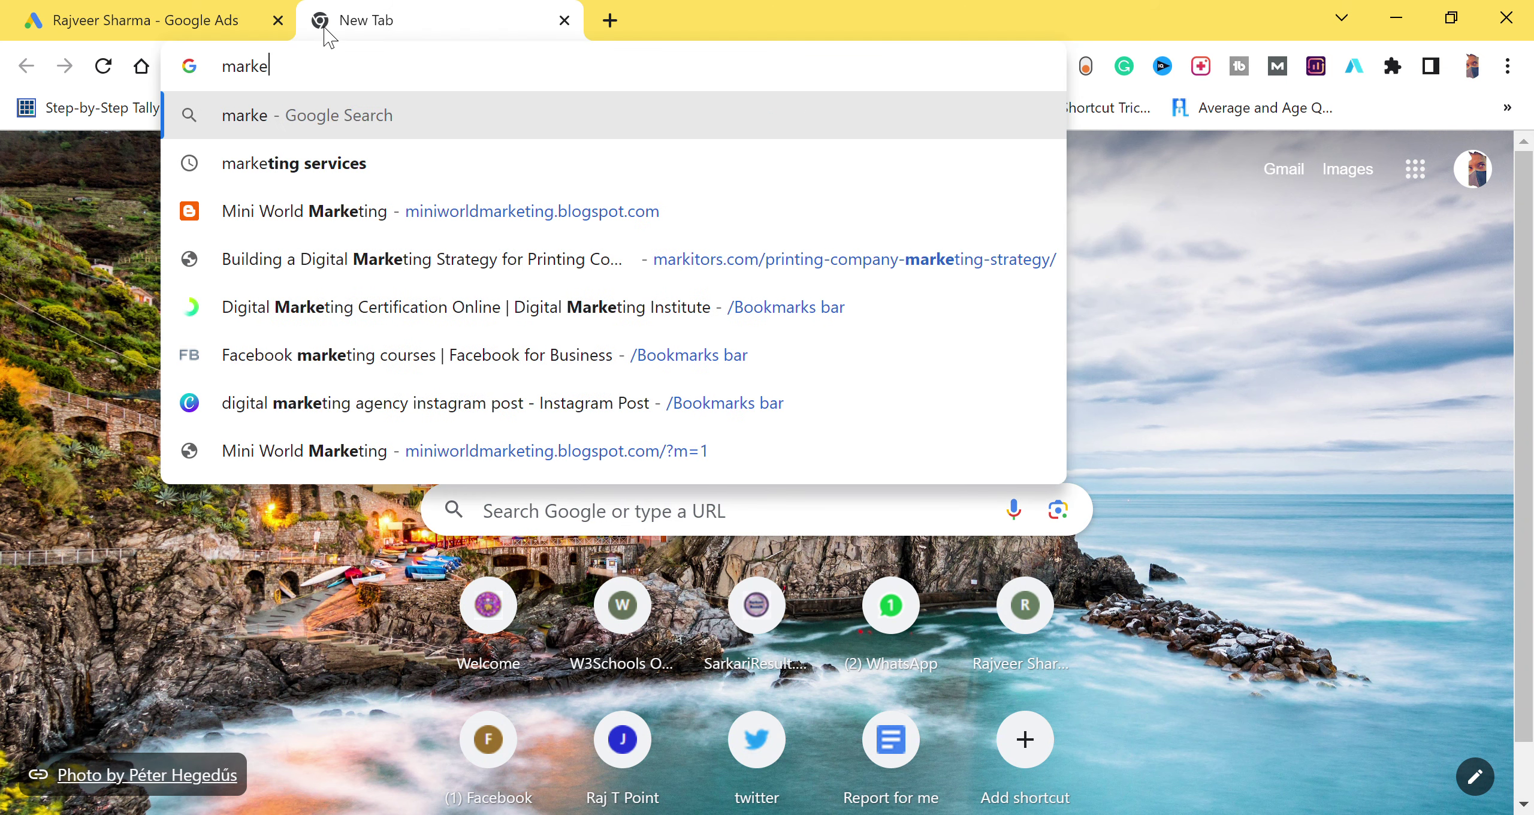
{"action": "type", "text": "ting se"}
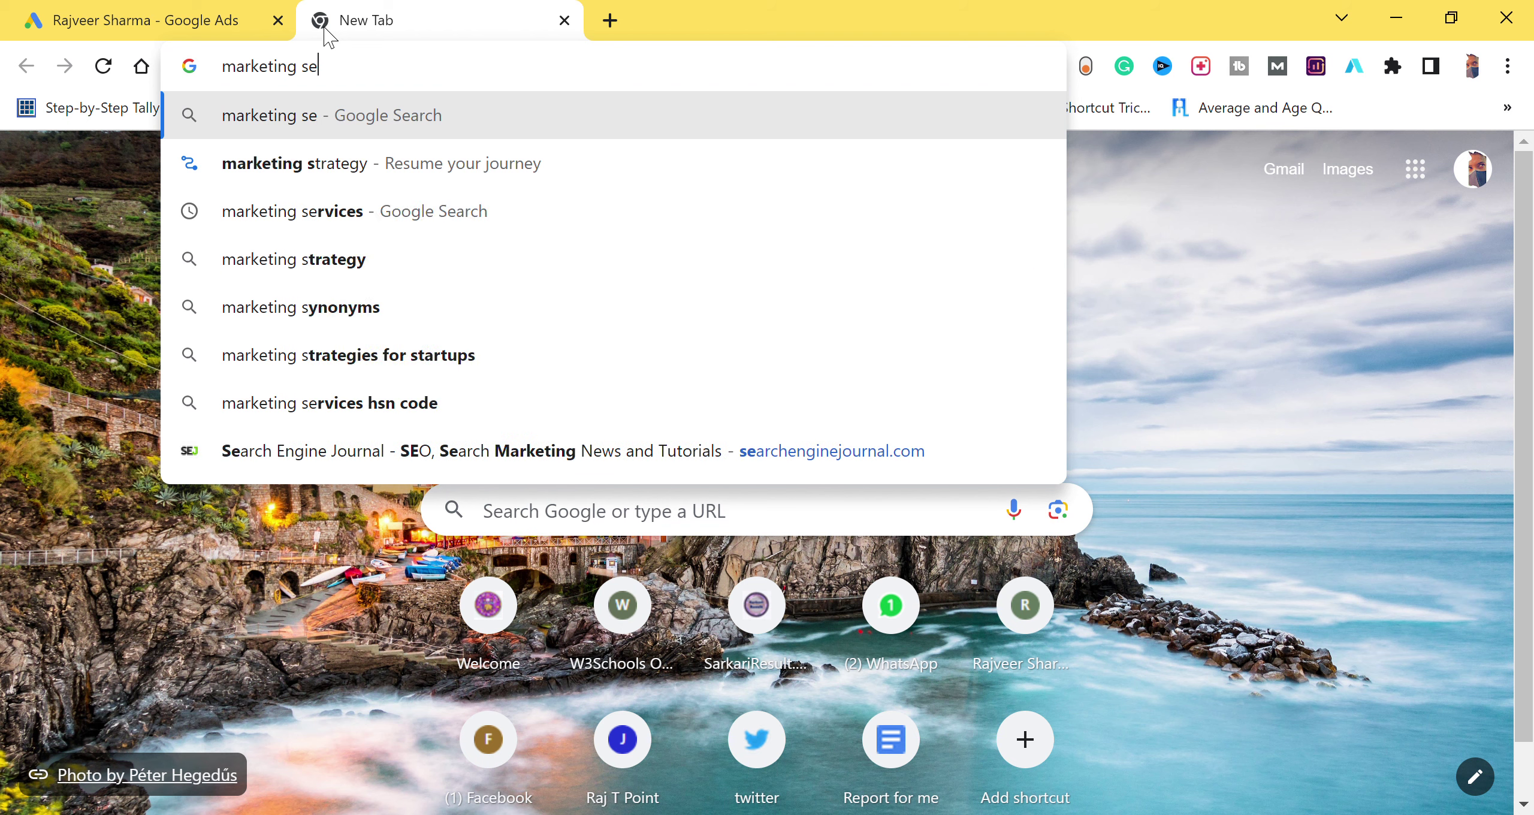
{"action": "type", "text": "rvices in del"}
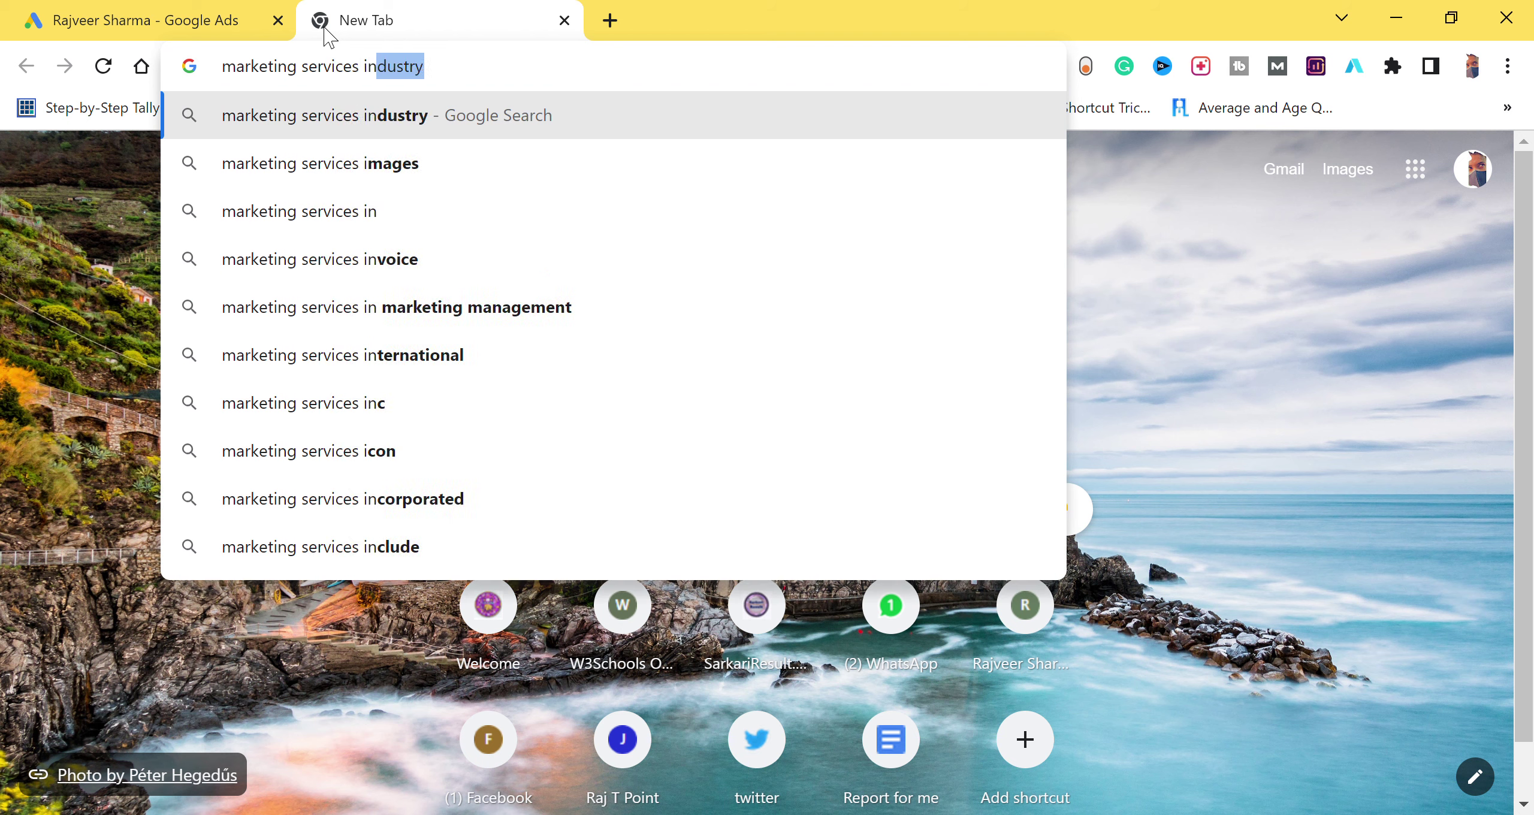
{"action": "type", "text": "hi"}
{"action": "key", "text": "Return"}
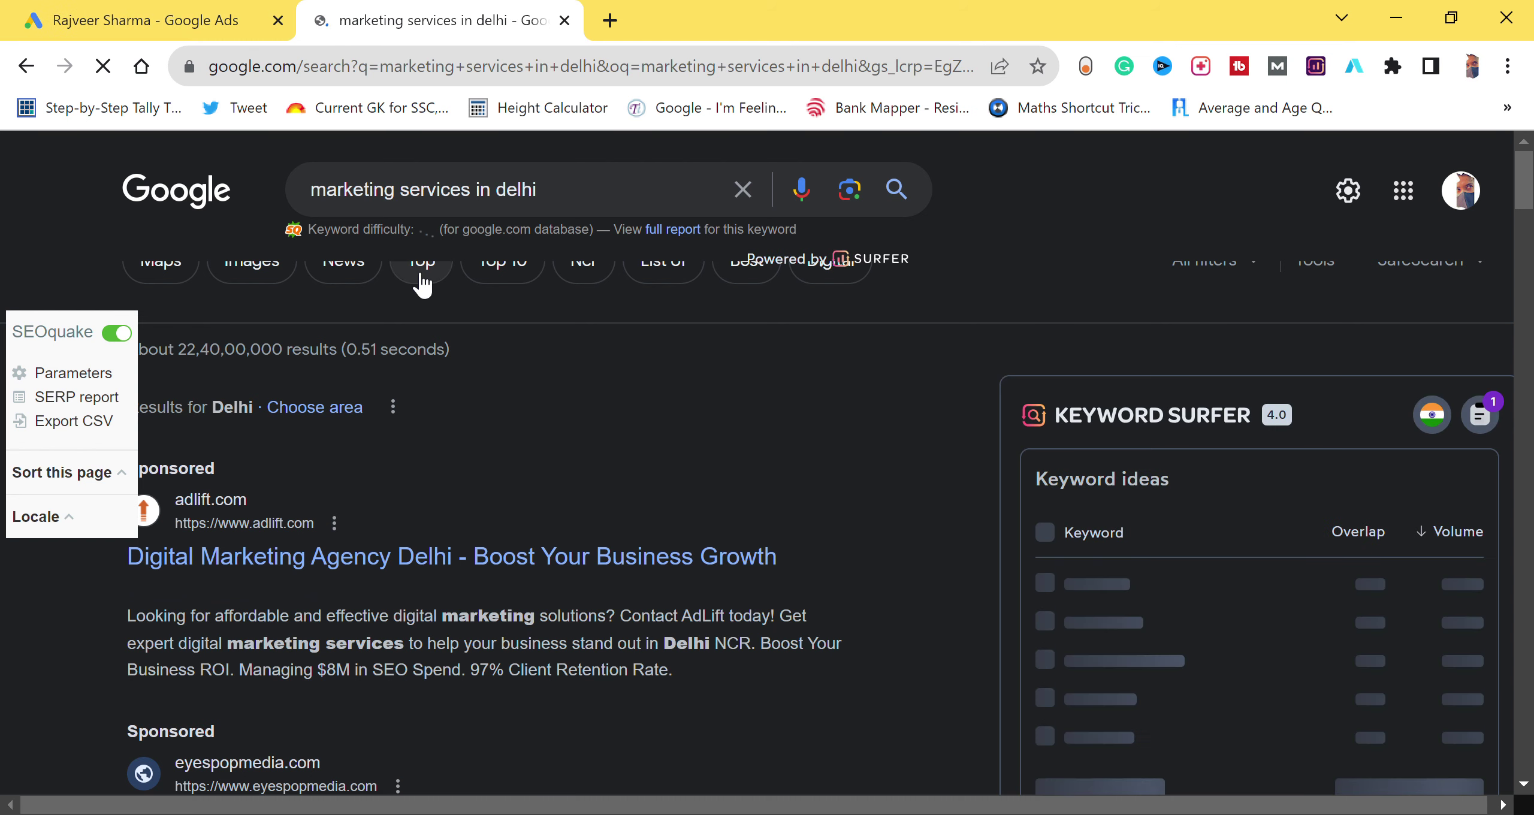
{"action": "scroll", "coordinate": [425, 283], "scroll_direction": "down", "scroll_amount": 2}
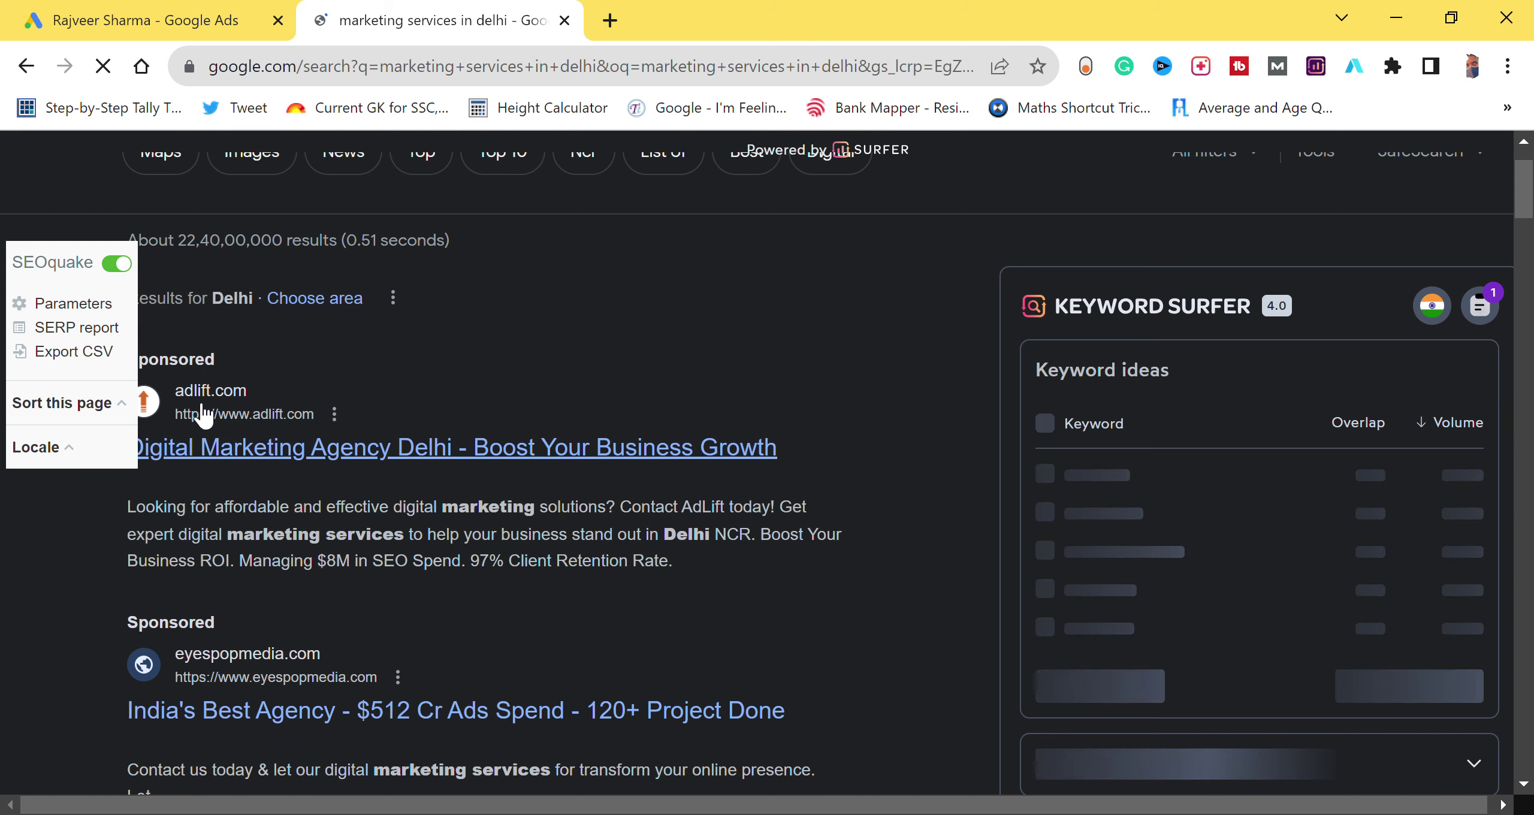
{"action": "scroll", "coordinate": [204, 413], "scroll_direction": "down", "scroll_amount": 1}
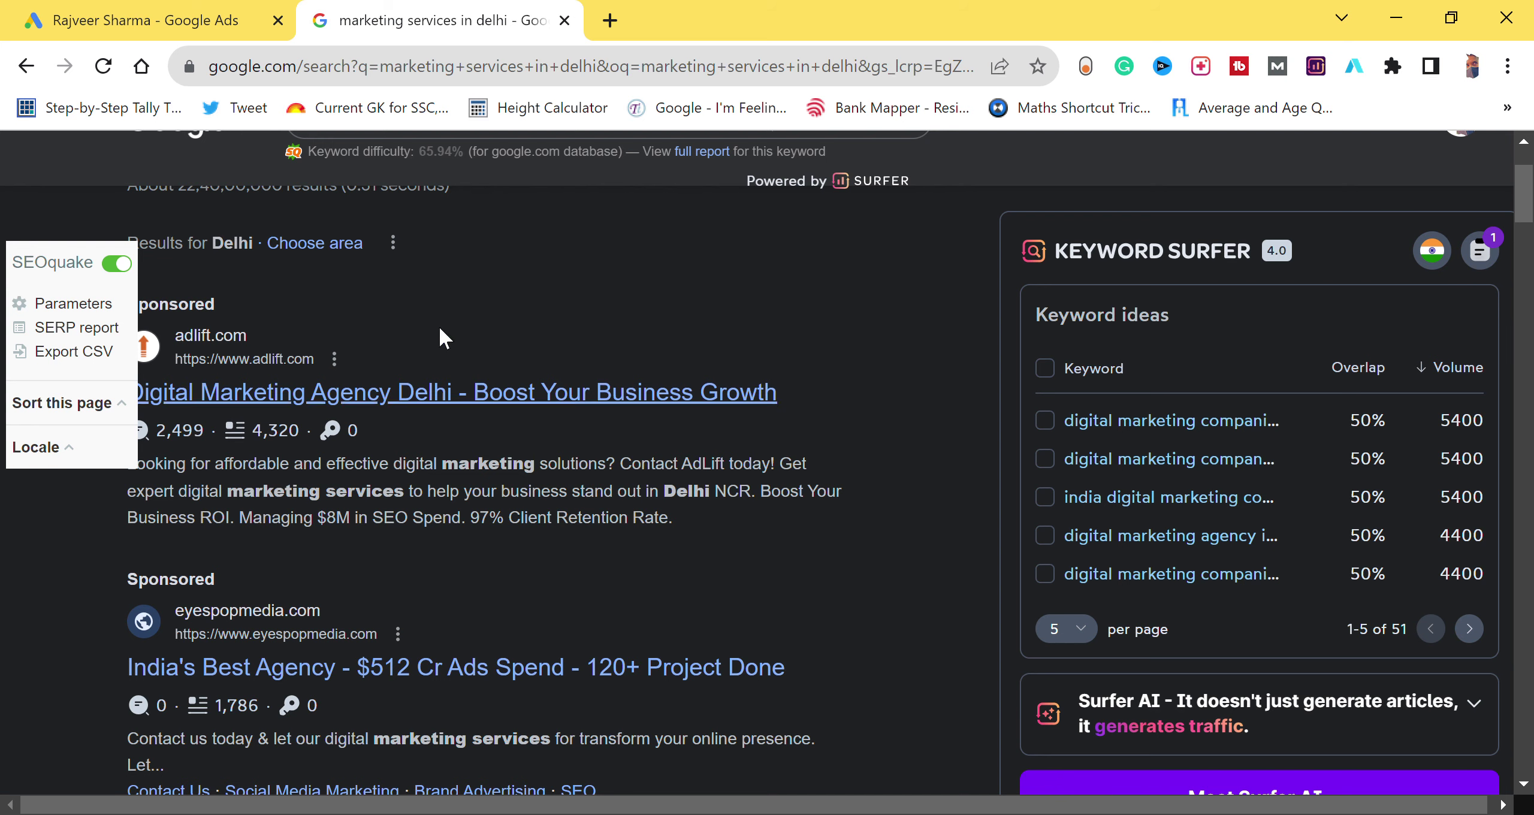
Return to Google Ads and set the callout to be added at Campaign level to the "check" campaign.
{"action": "left_click", "coordinate": [150, 20]}
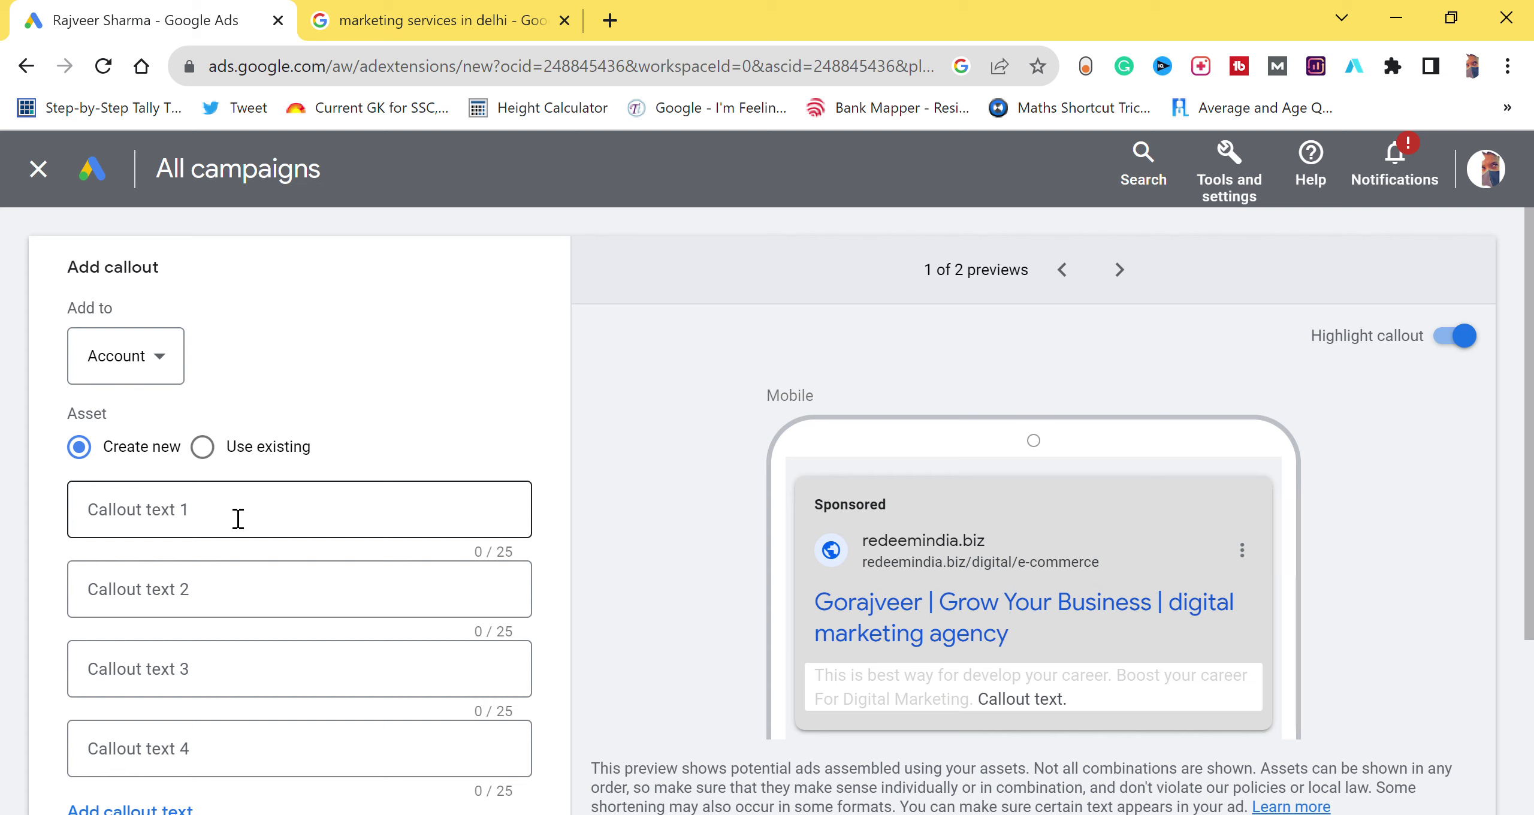
{"action": "left_click", "coordinate": [153, 365]}
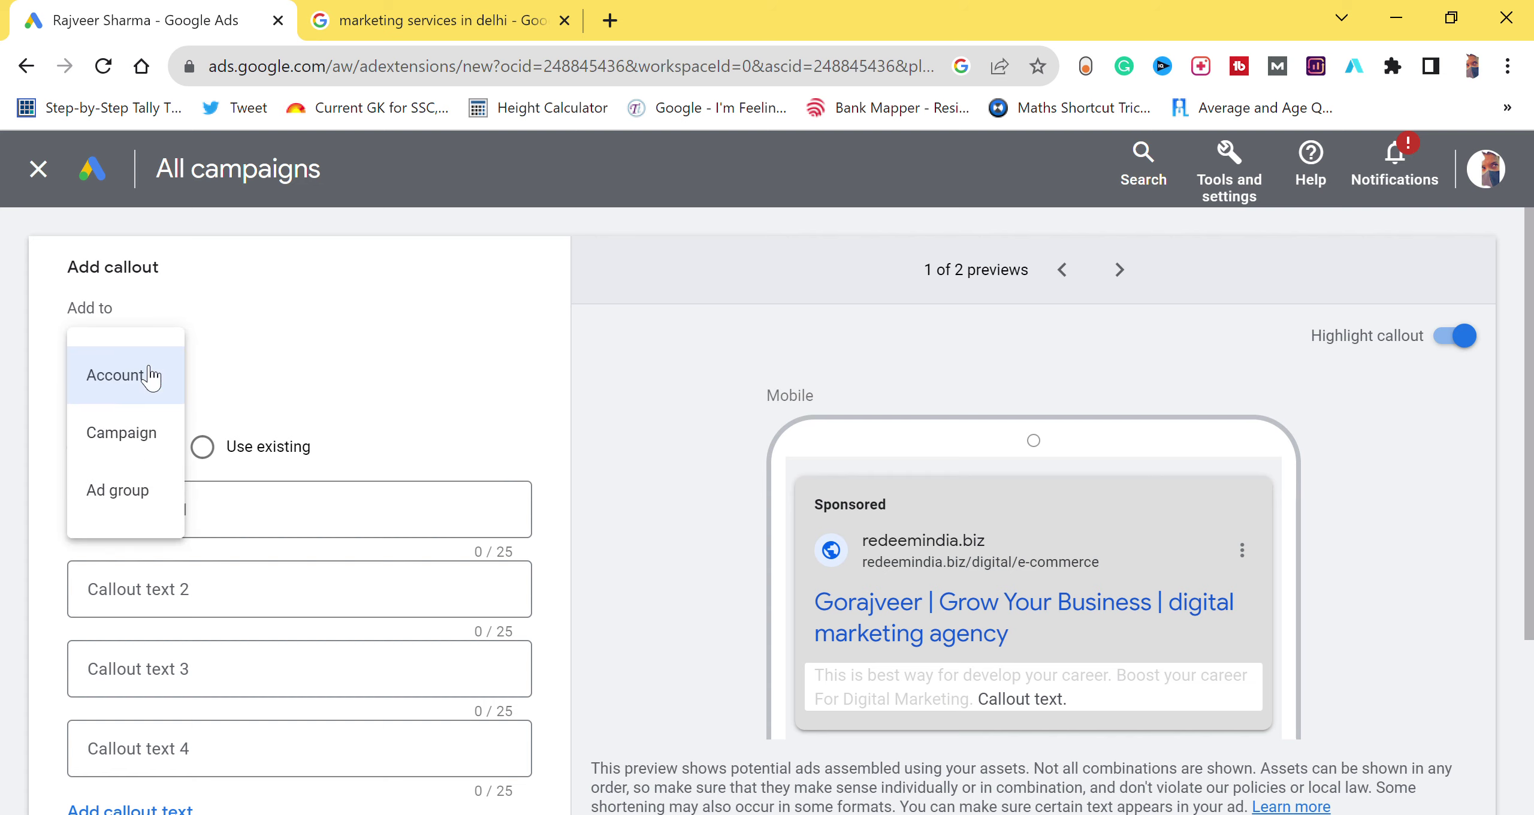
{"action": "left_click", "coordinate": [157, 446]}
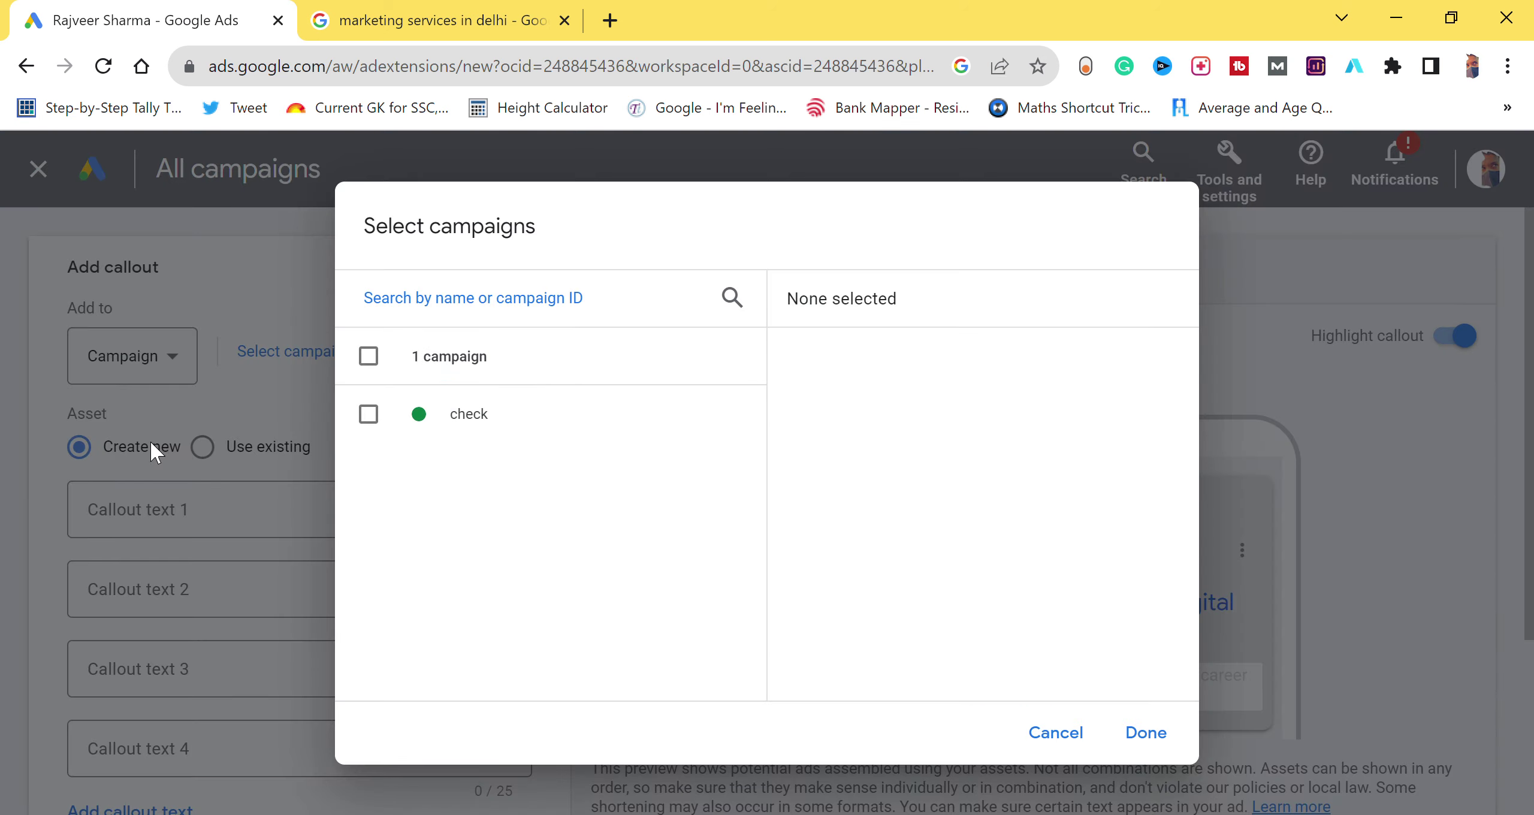
{"action": "left_click", "coordinate": [428, 427]}
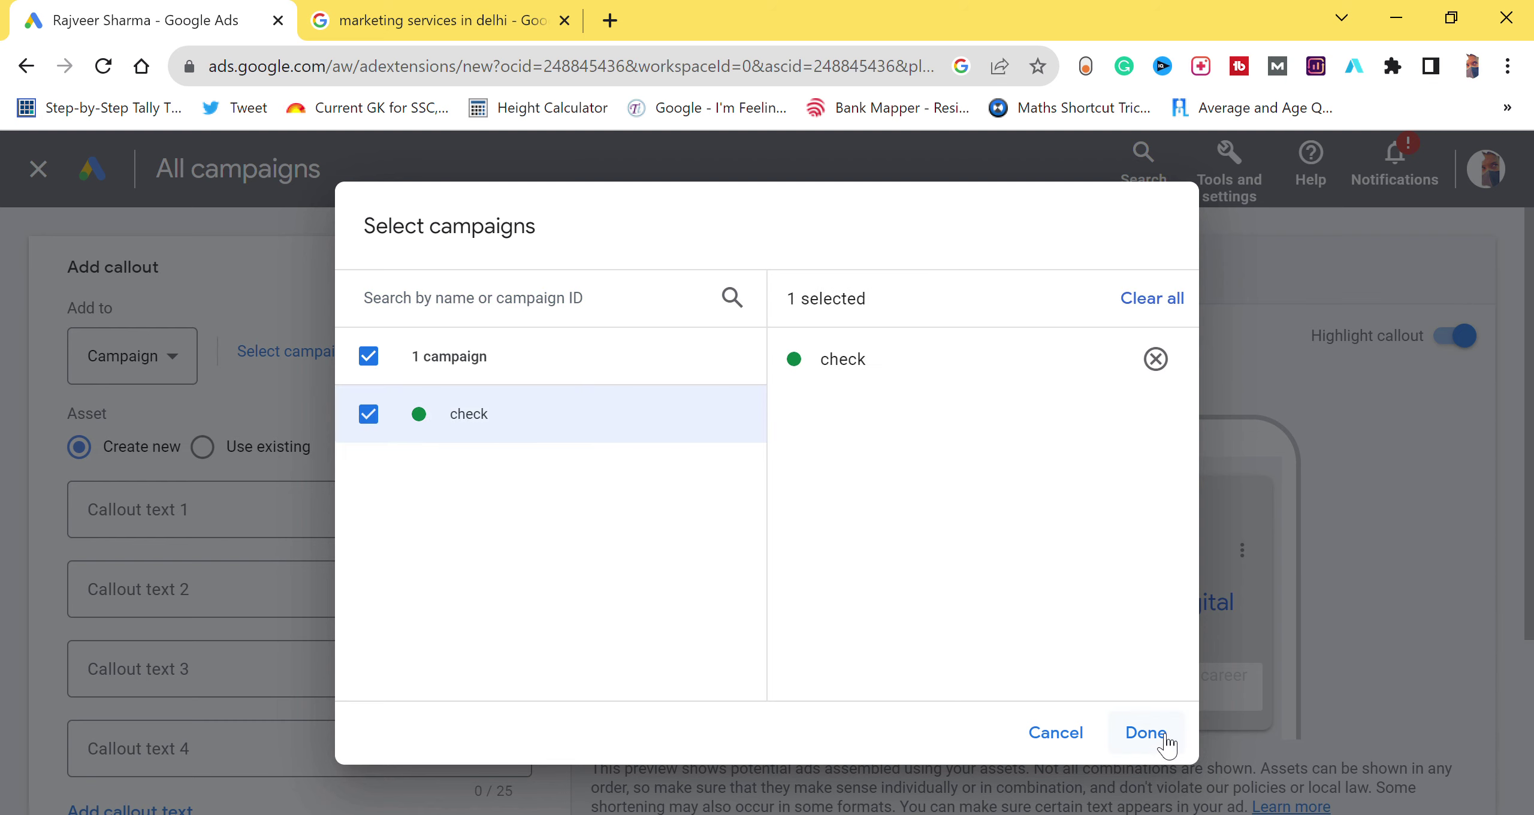
{"action": "left_click", "coordinate": [1146, 732]}
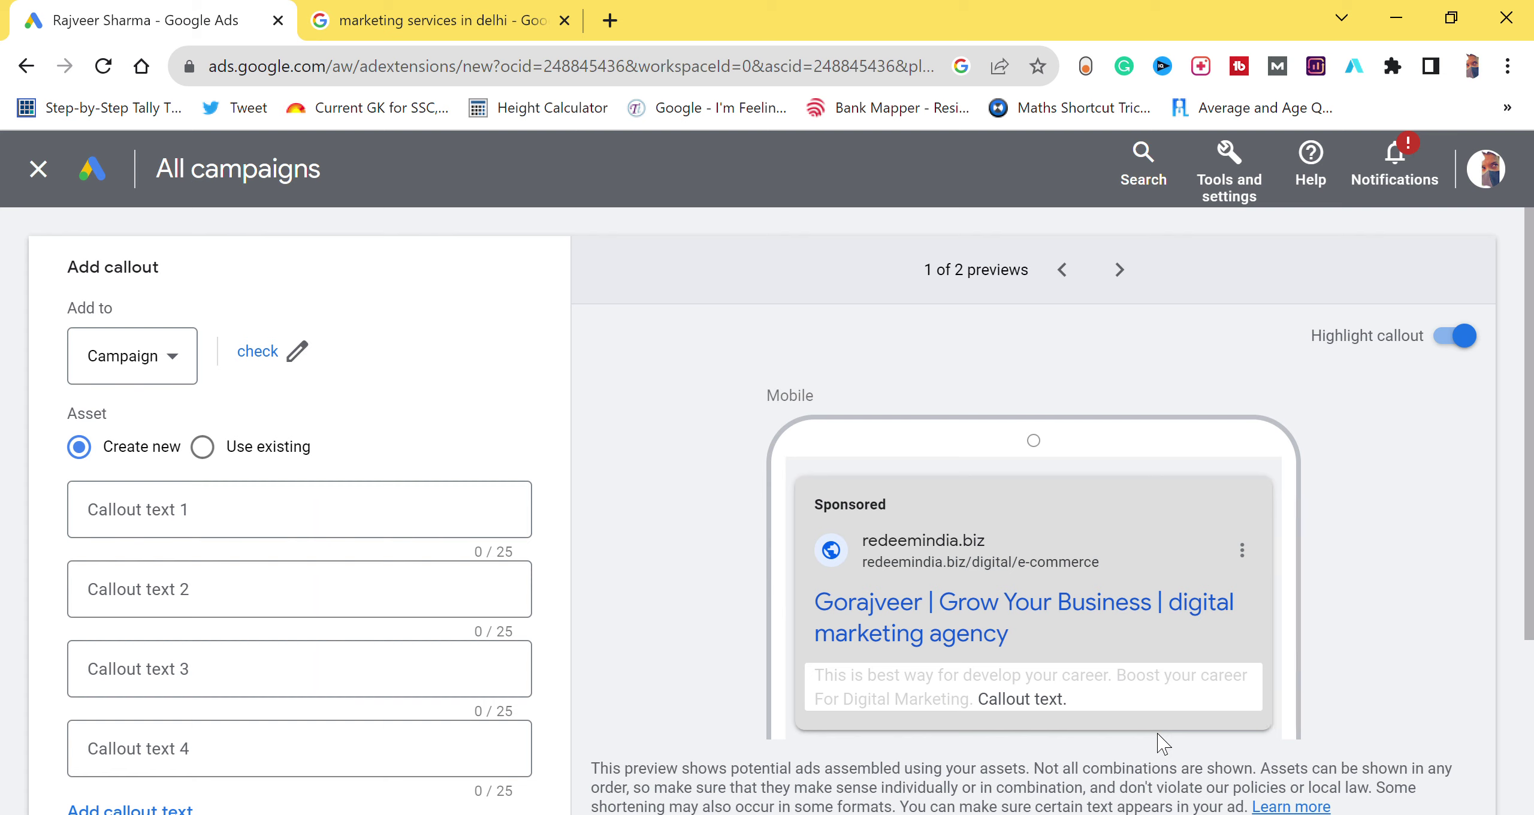
Enter "Best Marketing Services" as callout text 1 and "#1 No Marketing Institute" as callout text 2.
{"action": "left_click", "coordinate": [326, 526]}
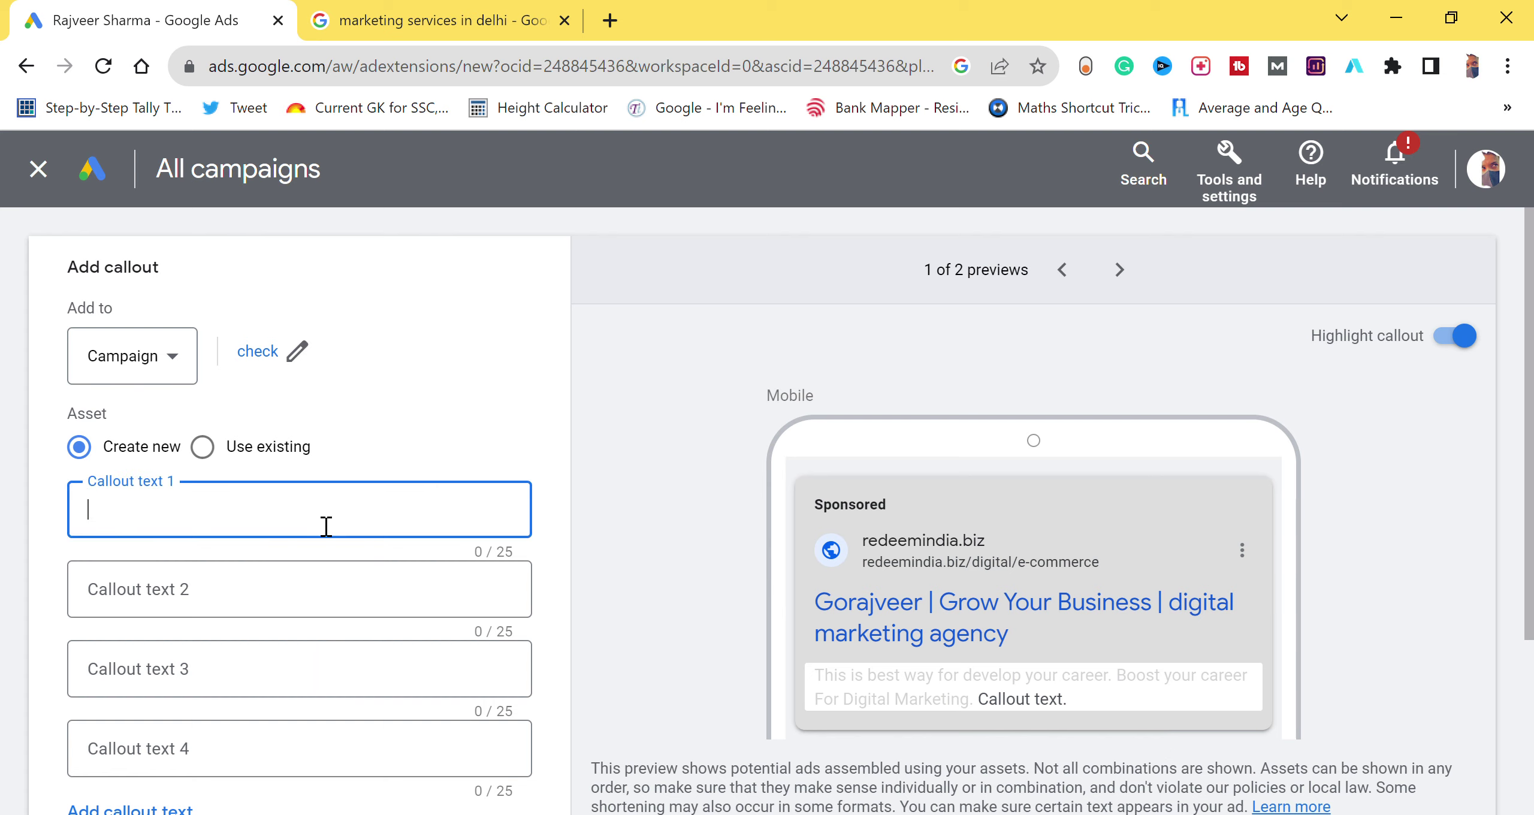
{"action": "type", "text": "Best MA"}
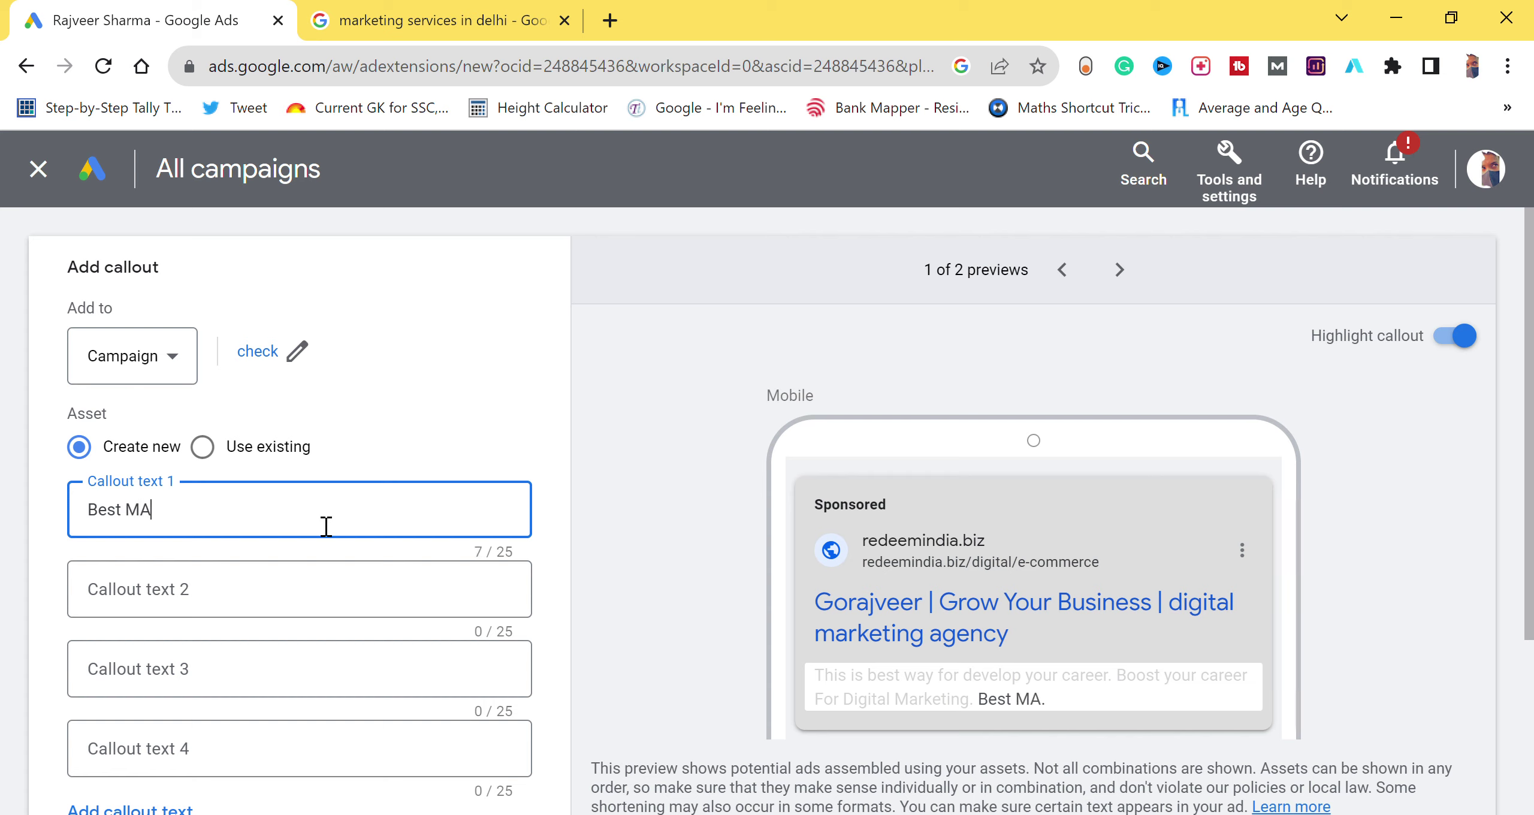
{"action": "key", "text": "BackSpace"}
{"action": "type", "text": "arketing Services"}
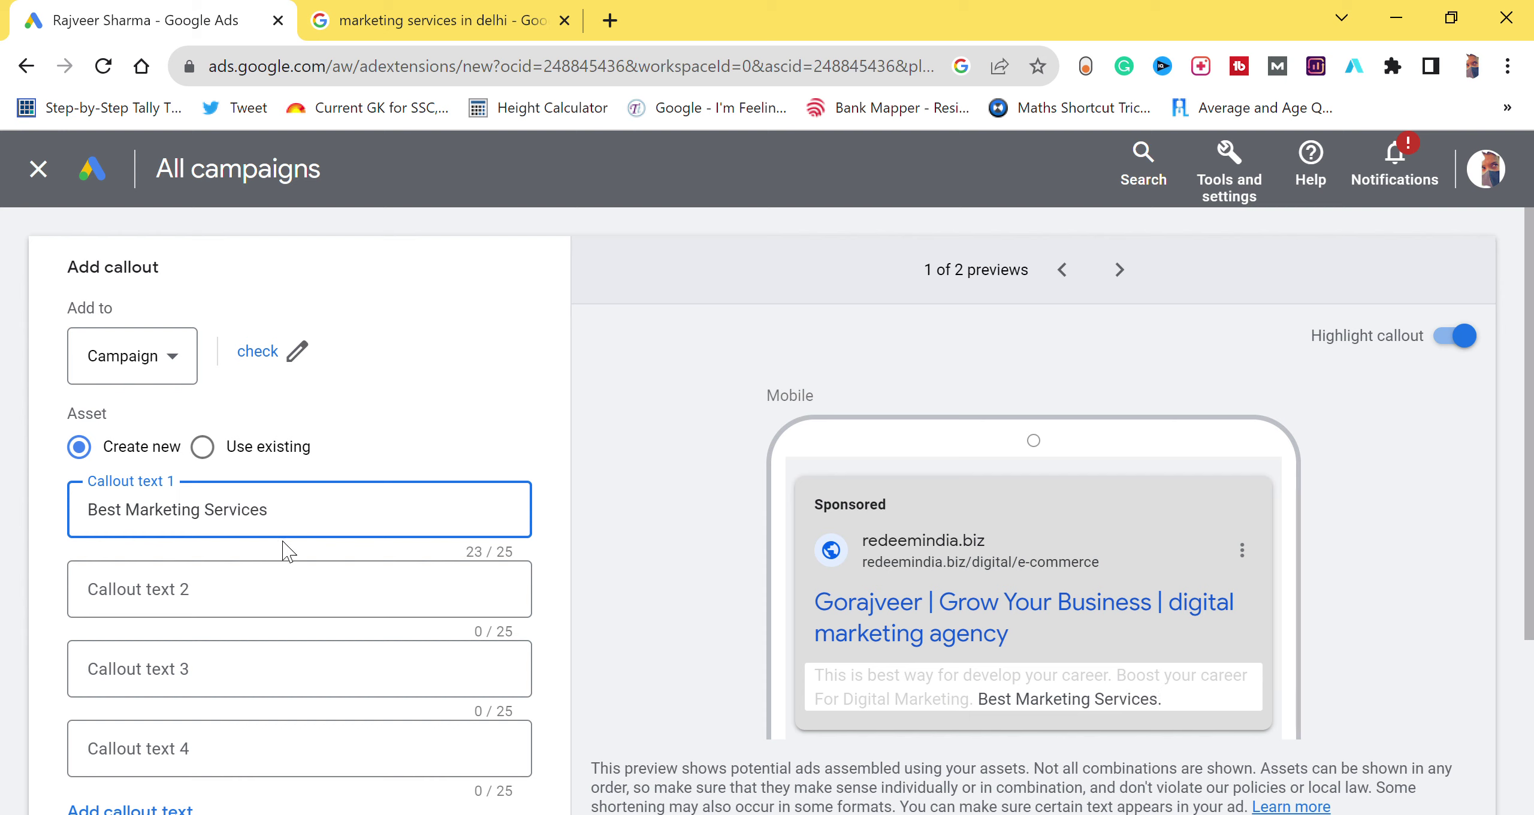
{"action": "left_click", "coordinate": [220, 575]}
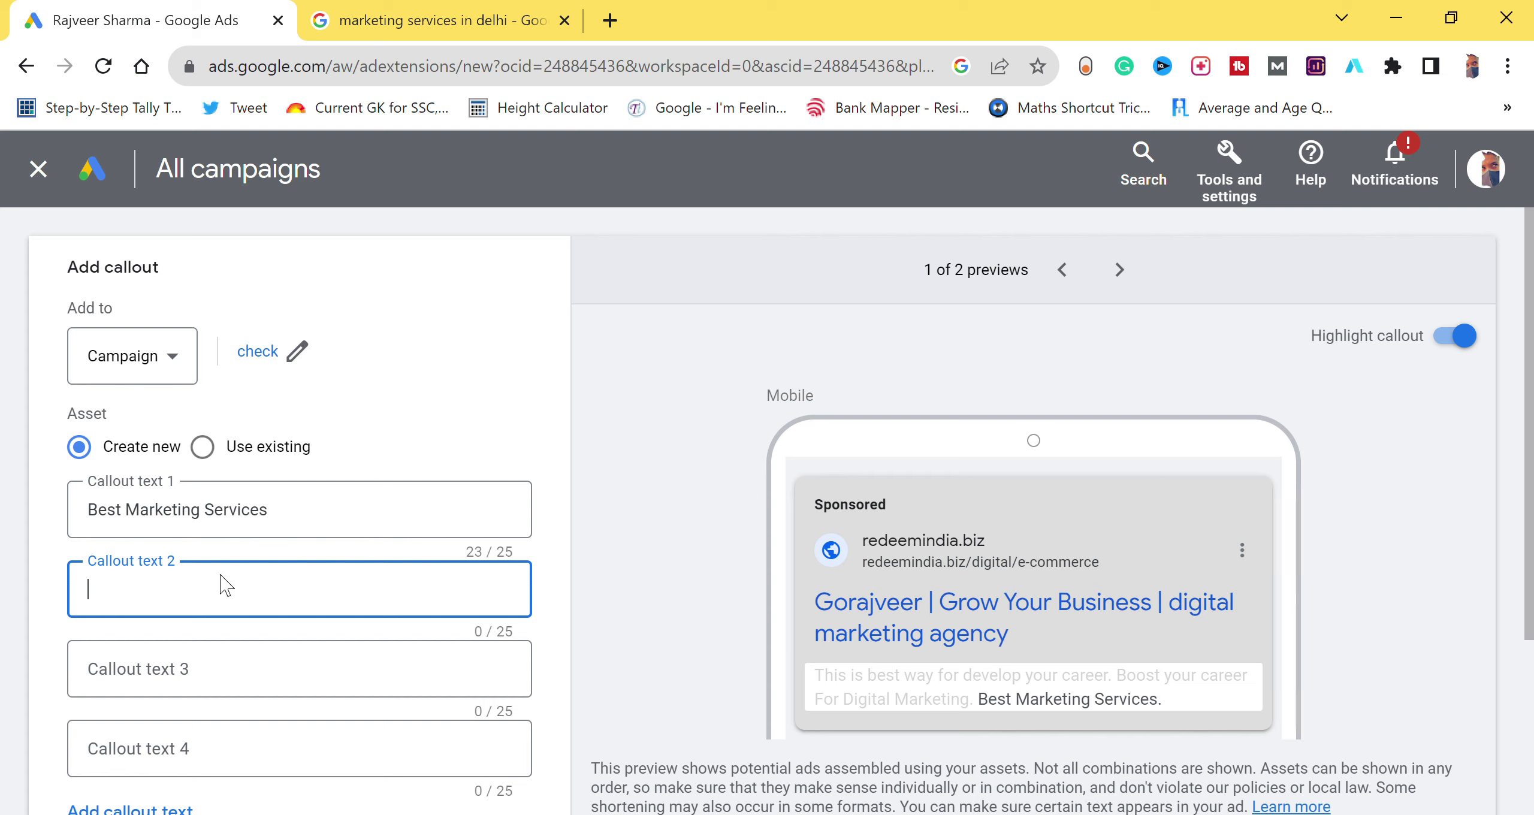
{"action": "type", "text": "#1 No Marketing "}
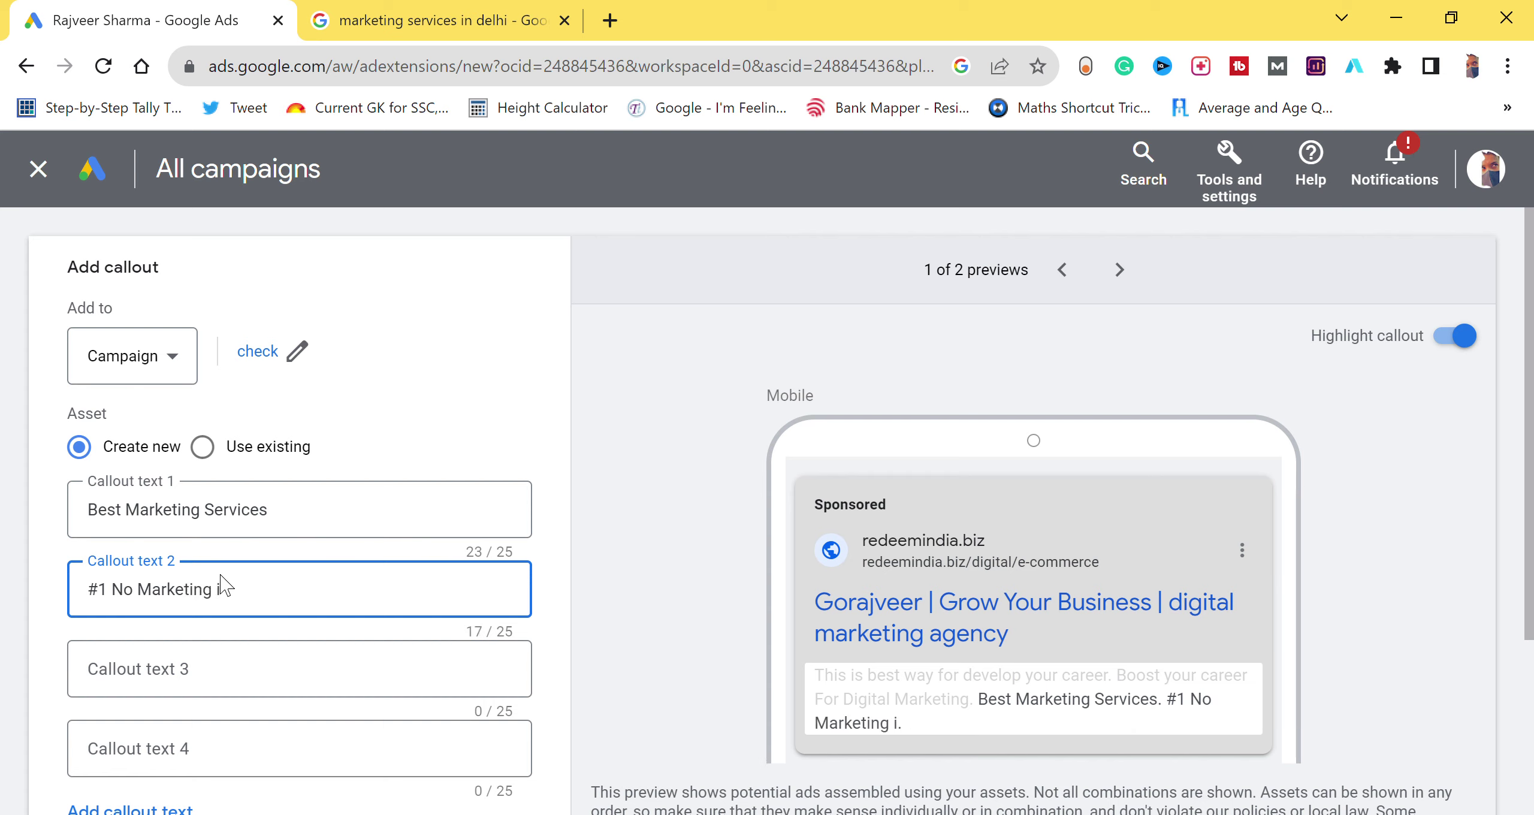
{"action": "type", "text": "Institut"}
{"action": "type", "text": "e"}
Enter "Best SEO Service Provider" as callout text 3 and "Wordpress Developer" as callout text 4.
{"action": "left_click", "coordinate": [202, 675]}
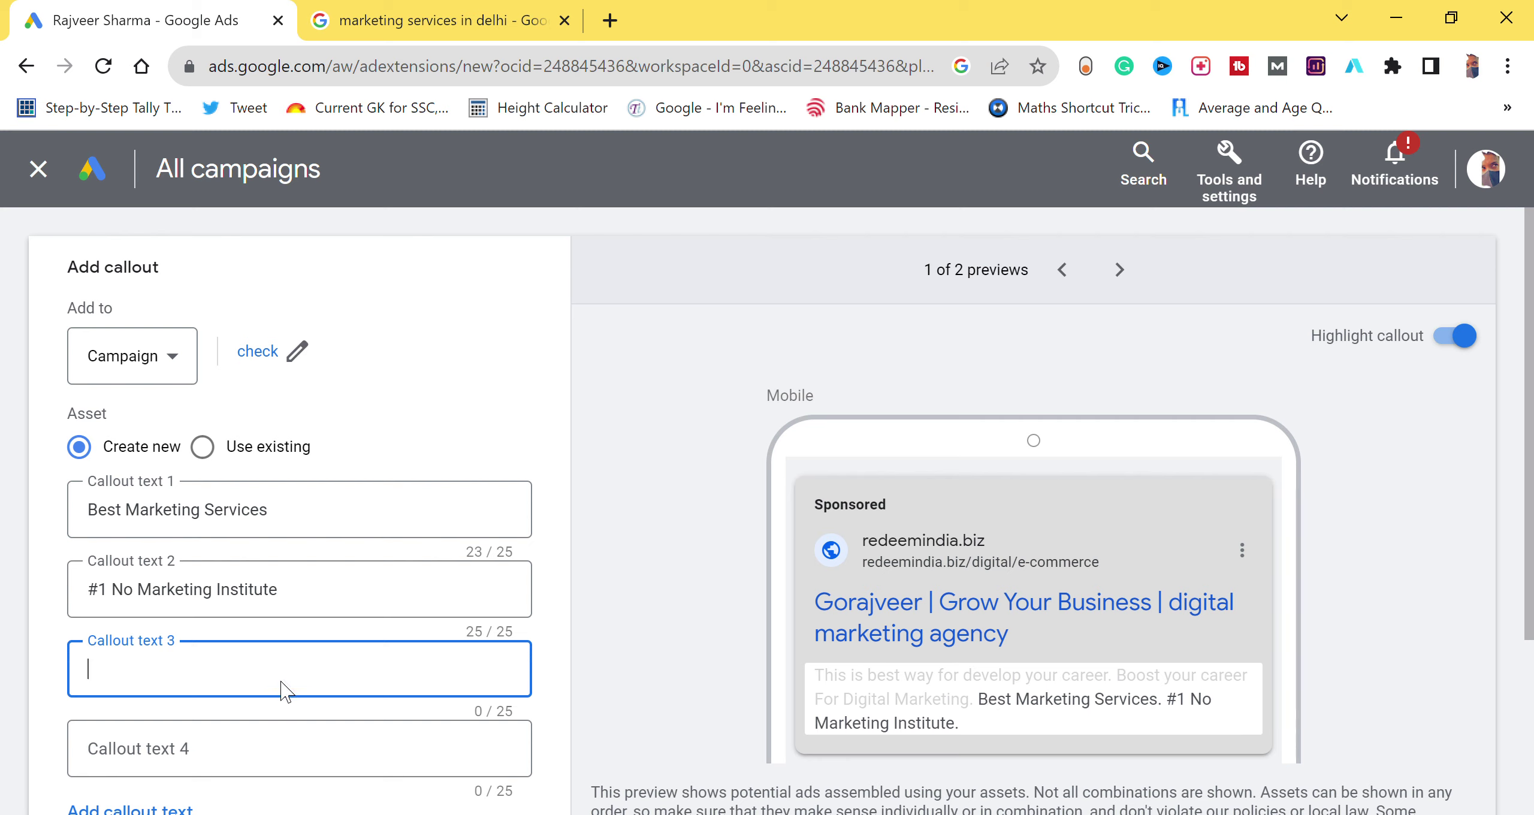
{"action": "type", "text": "Best SEO Ser"}
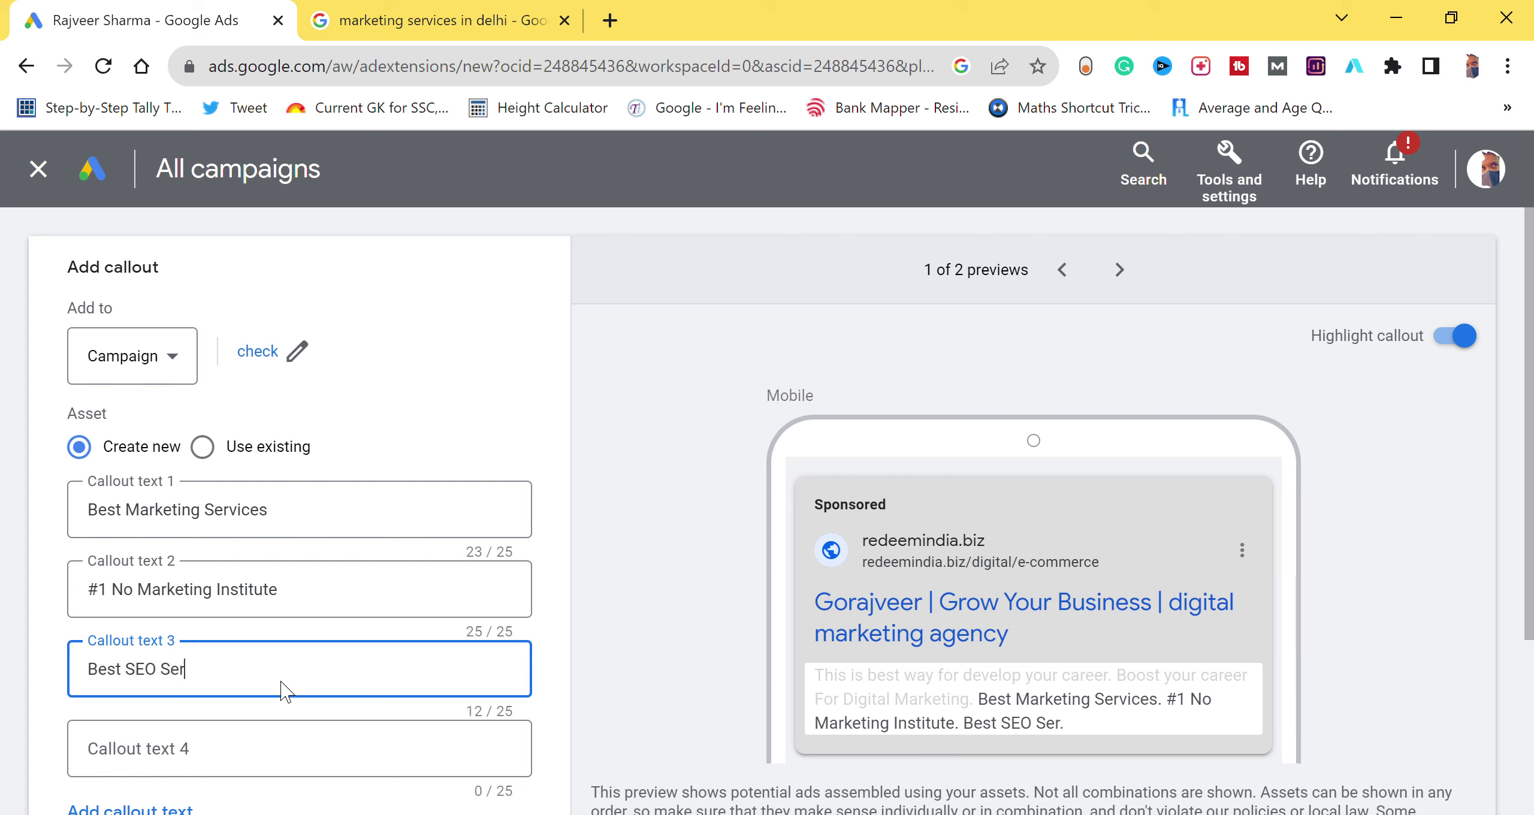
{"action": "type", "text": "vices"}
{"action": "key", "text": "BackSpace"}
{"action": "type", "text": "Provider"}
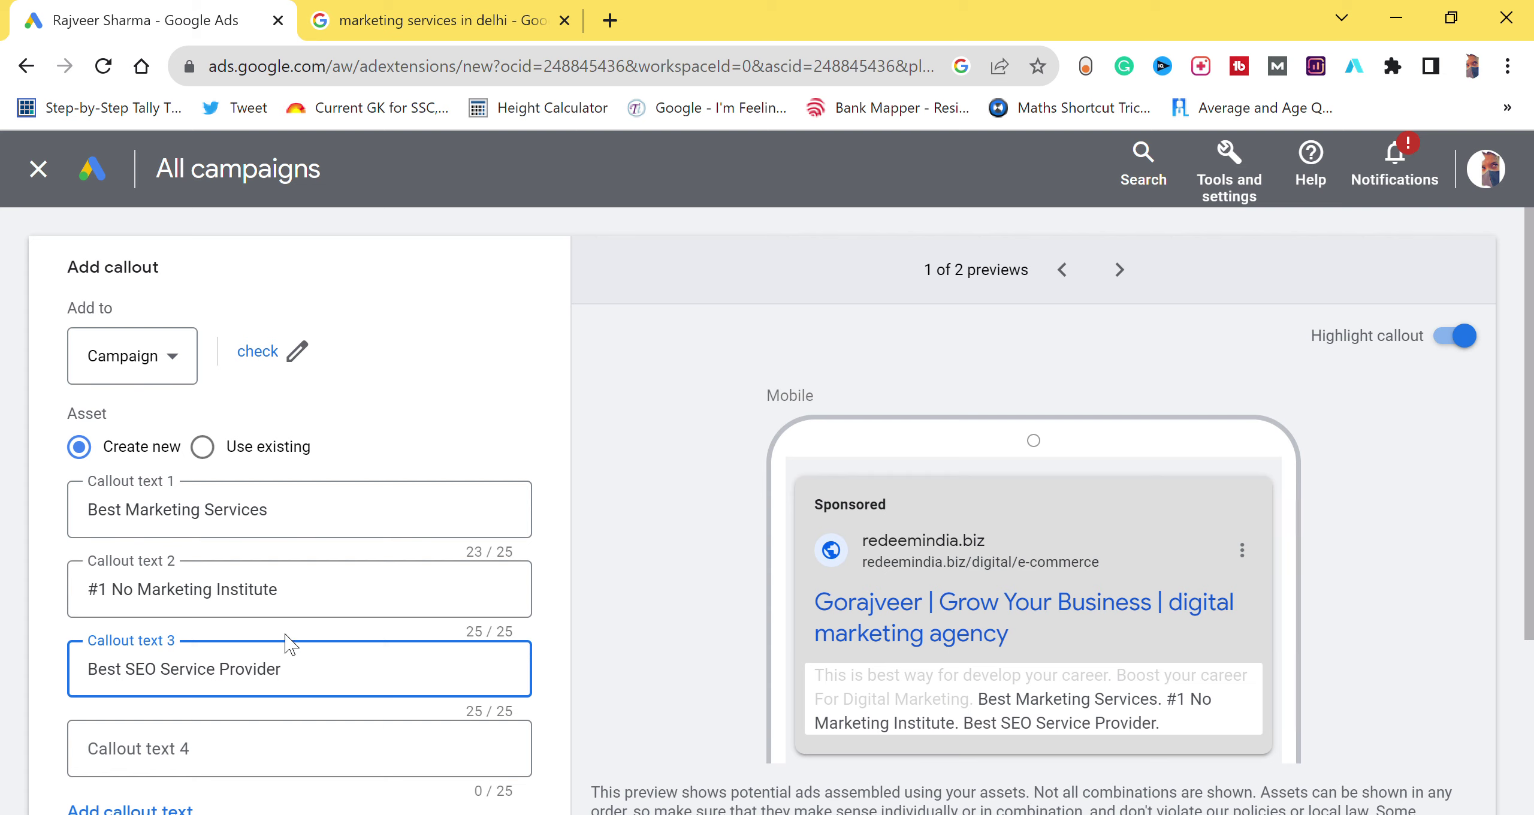
{"action": "left_click", "coordinate": [231, 765]}
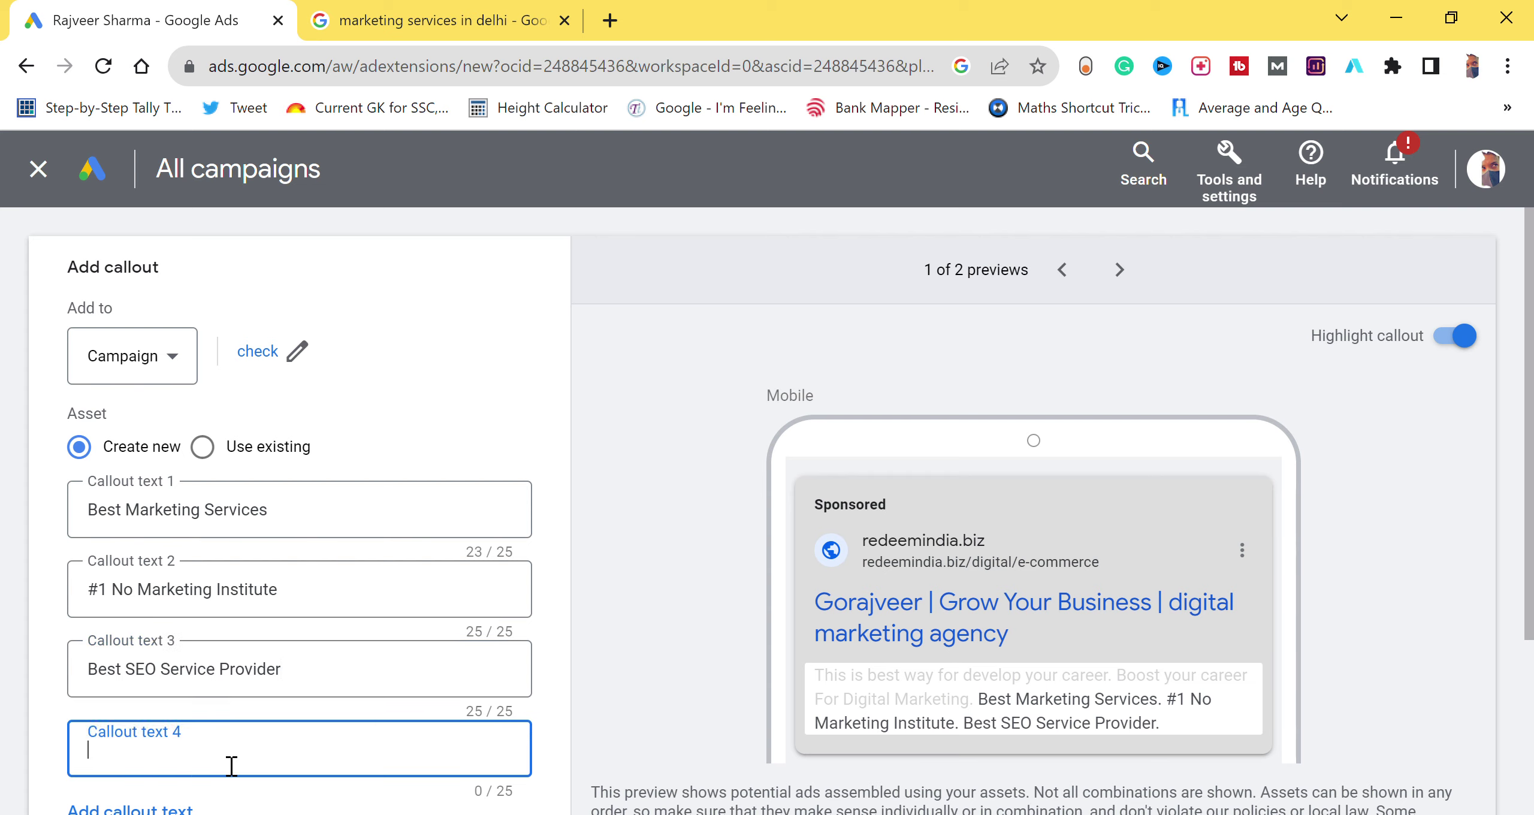
{"action": "type", "text": "Wordpe"}
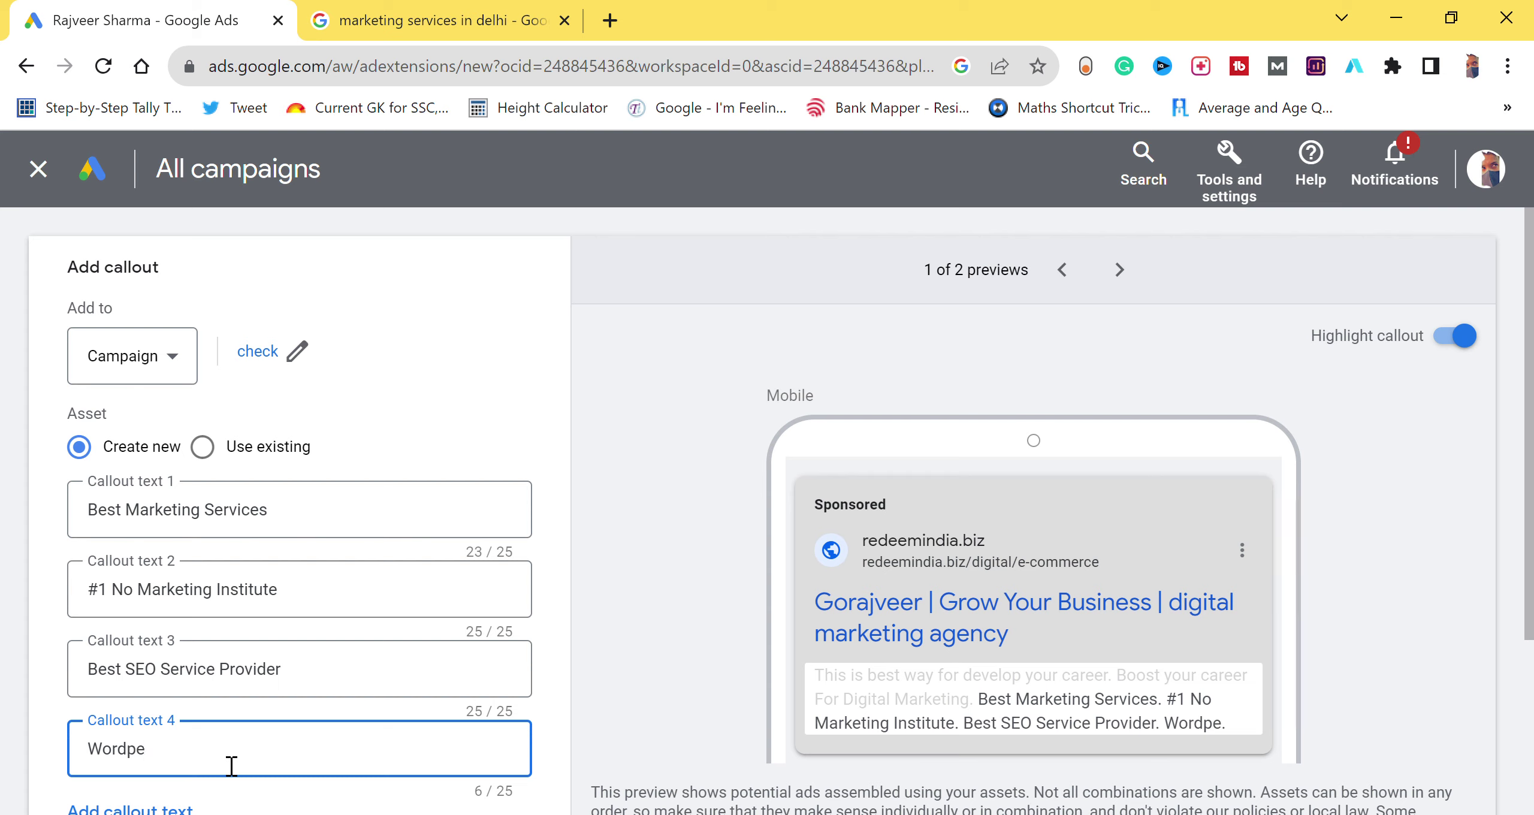
{"action": "key", "text": "BackSpace"}
{"action": "type", "text": "ress Develope"}
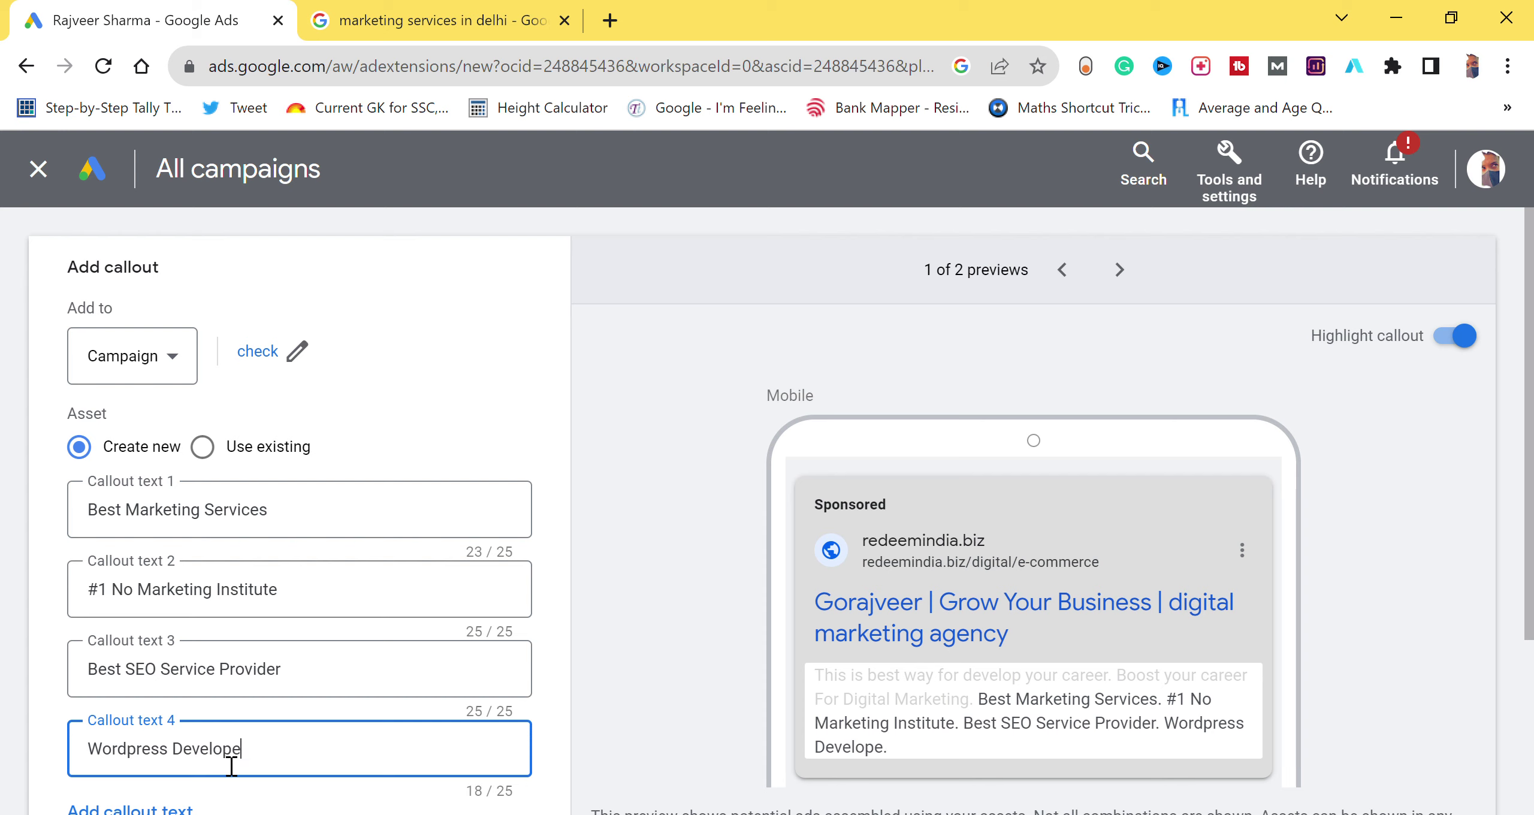
{"action": "type", "text": "r"}
Add a fifth callout text reading "Starting at Price $25".
{"action": "scroll", "coordinate": [231, 766], "scroll_direction": "down", "scroll_amount": 3}
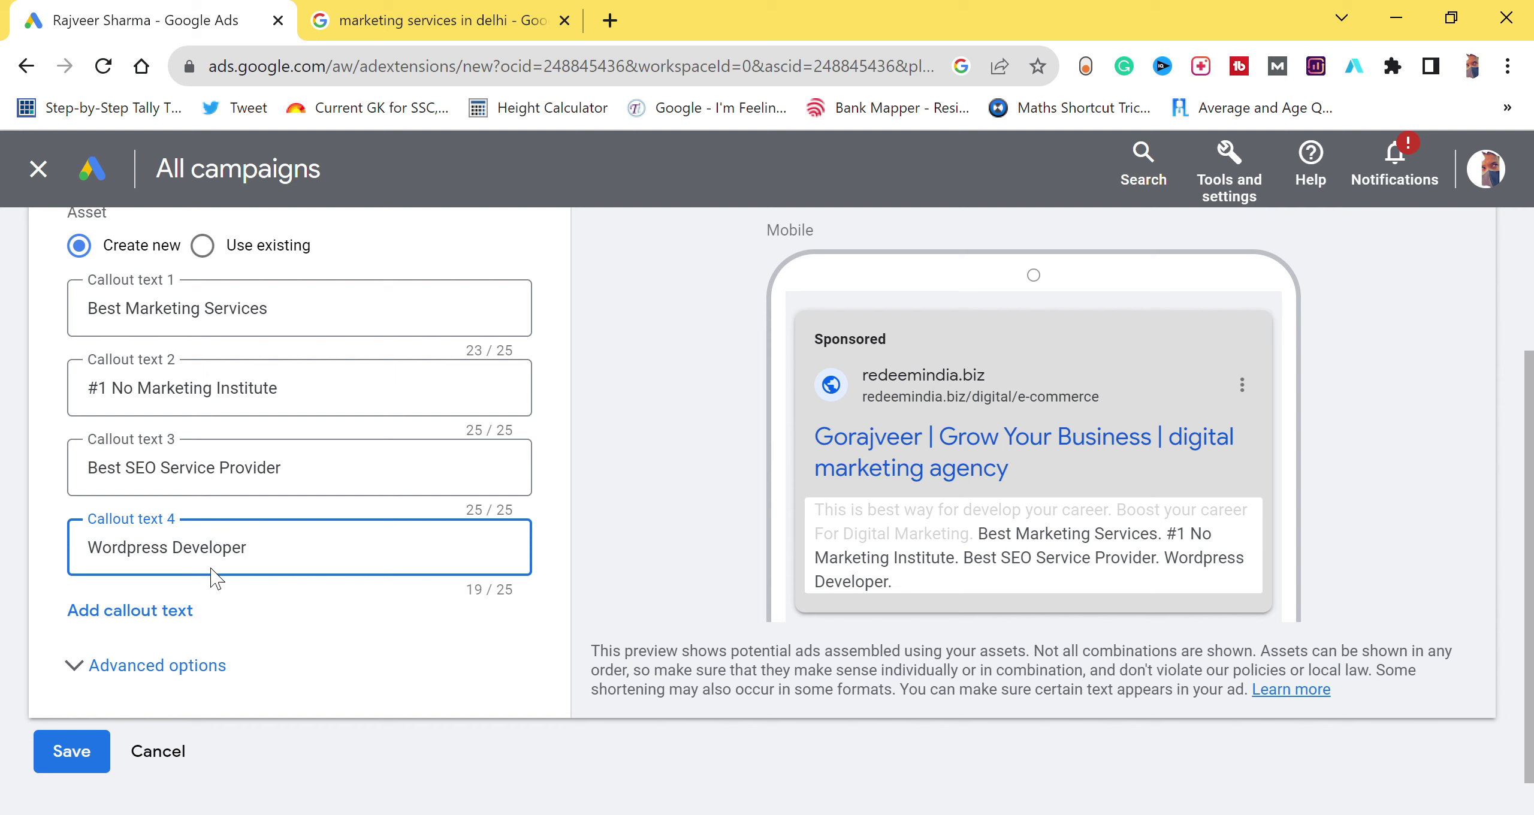
{"action": "left_click", "coordinate": [148, 623]}
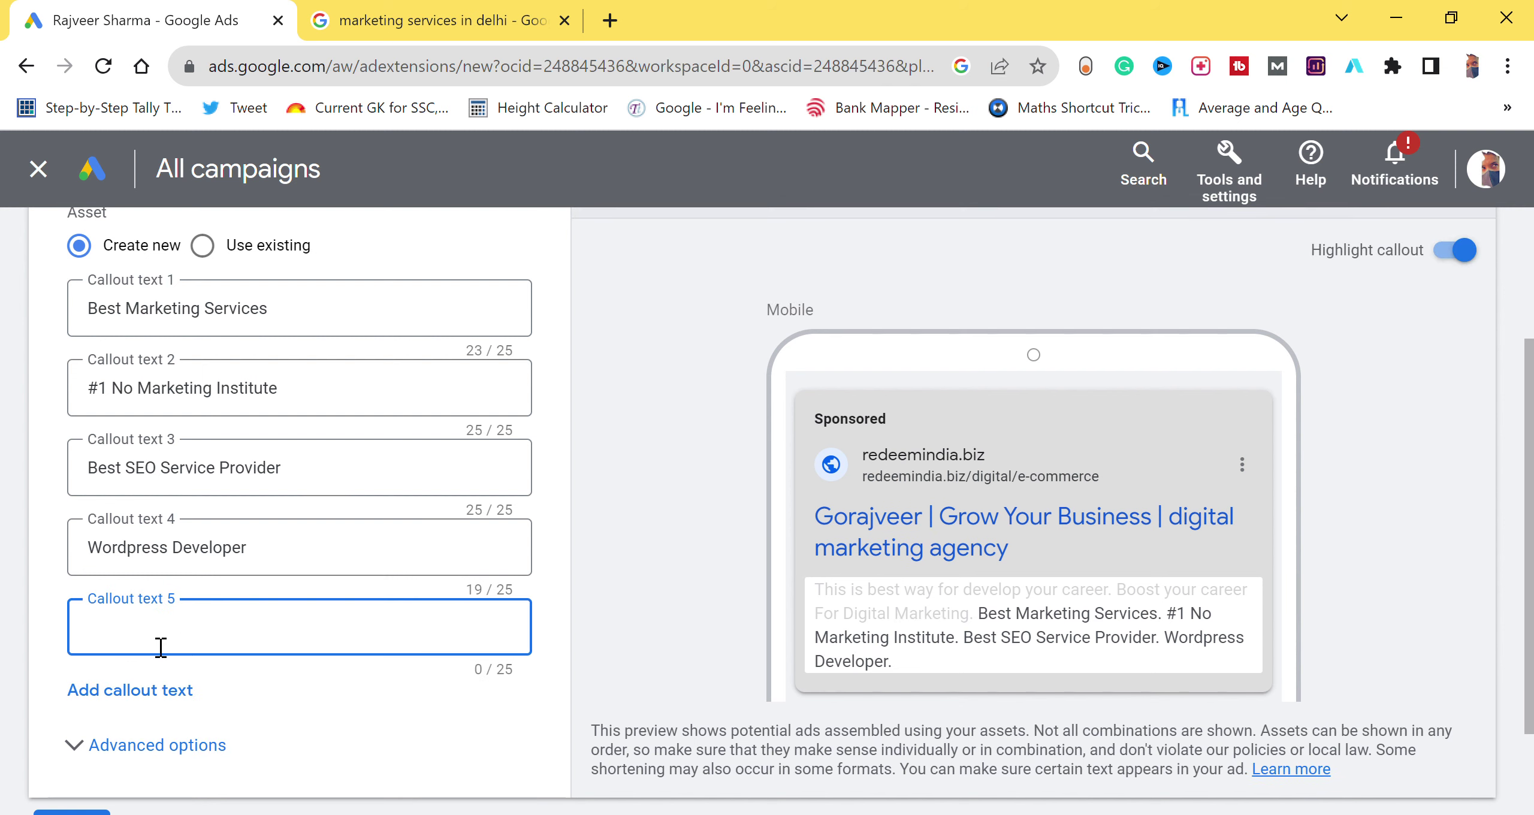
{"action": "type", "text": "Price $25"}
{"action": "key", "text": "Home"}
{"action": "type", "text": "Startig at"}
{"action": "key", "text": "Left"}
{"action": "key", "text": "Left"}
{"action": "key", "text": "Left"}
{"action": "key", "text": "BackSpace"}
{"action": "key", "text": "BackSpace"}
{"action": "type", "text": "ing"}
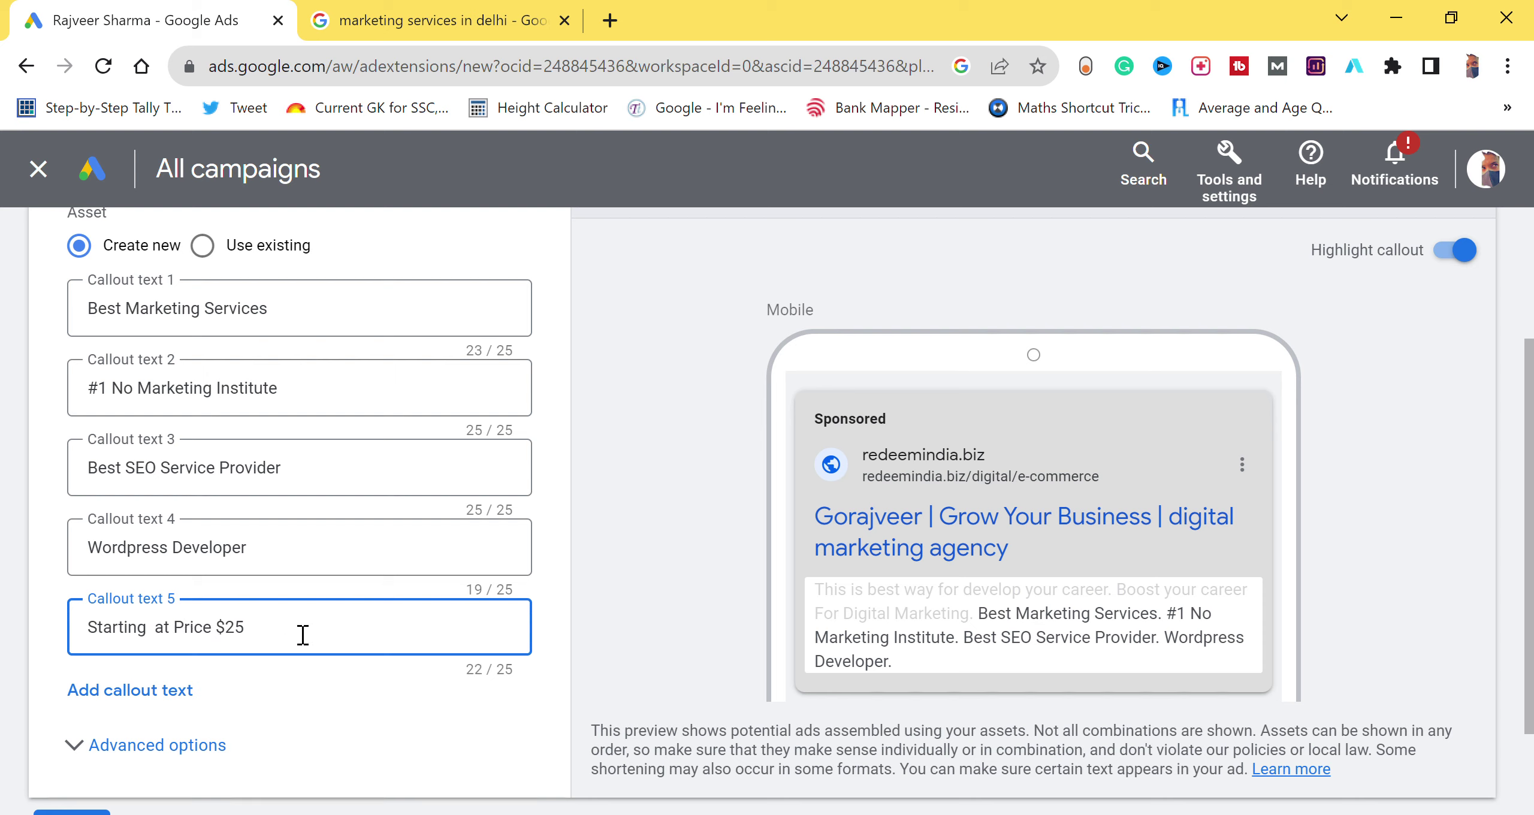
{"action": "left_click", "coordinate": [311, 695]}
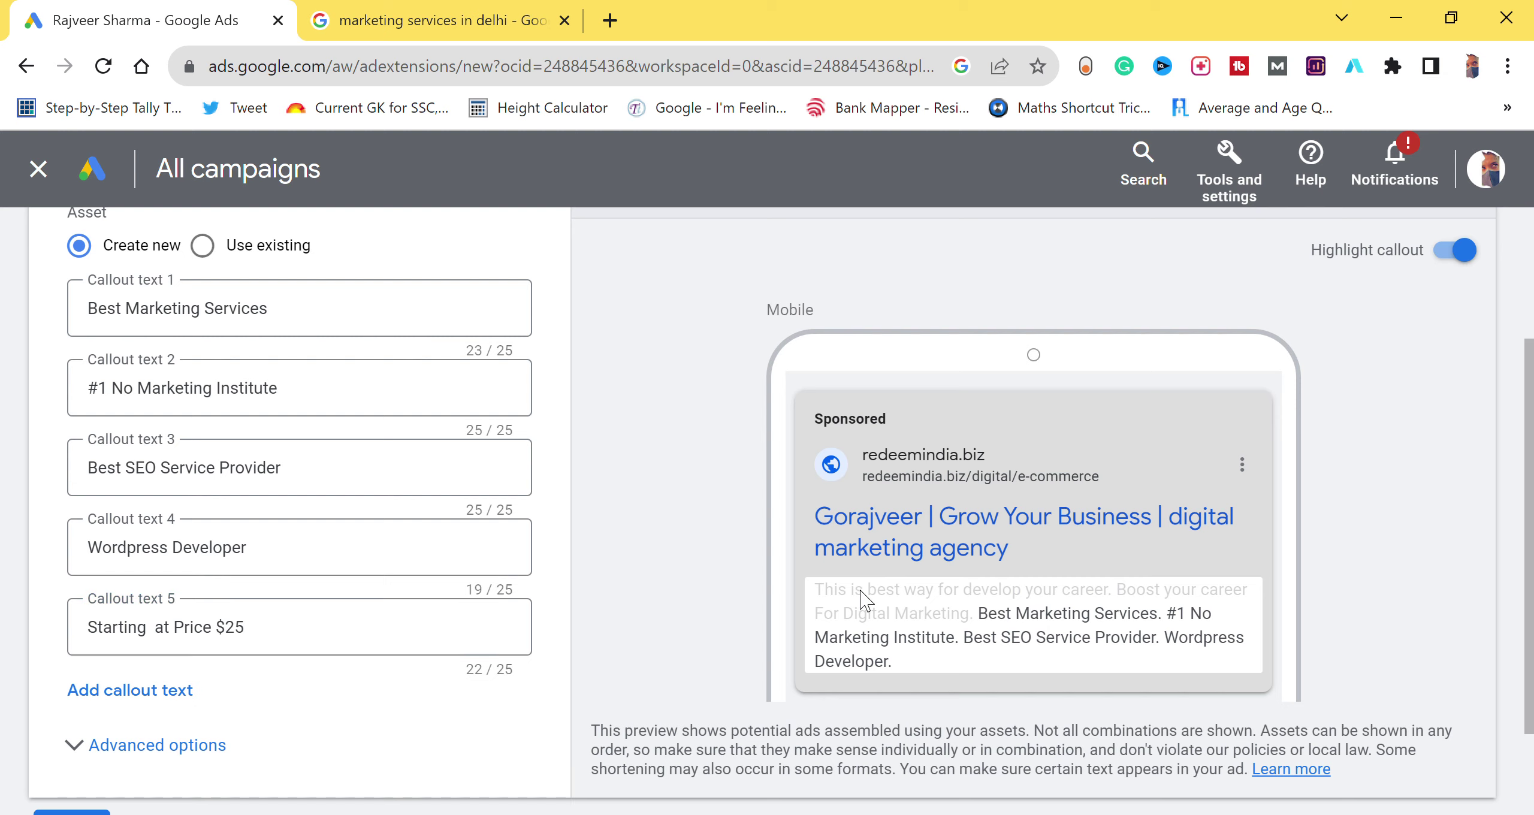
{"action": "scroll", "coordinate": [863, 605], "scroll_direction": "down", "scroll_amount": 2}
{"action": "scroll", "coordinate": [863, 600], "scroll_direction": "up", "scroll_amount": 4}
{"action": "scroll", "coordinate": [861, 597], "scroll_direction": "down", "scroll_amount": 2}
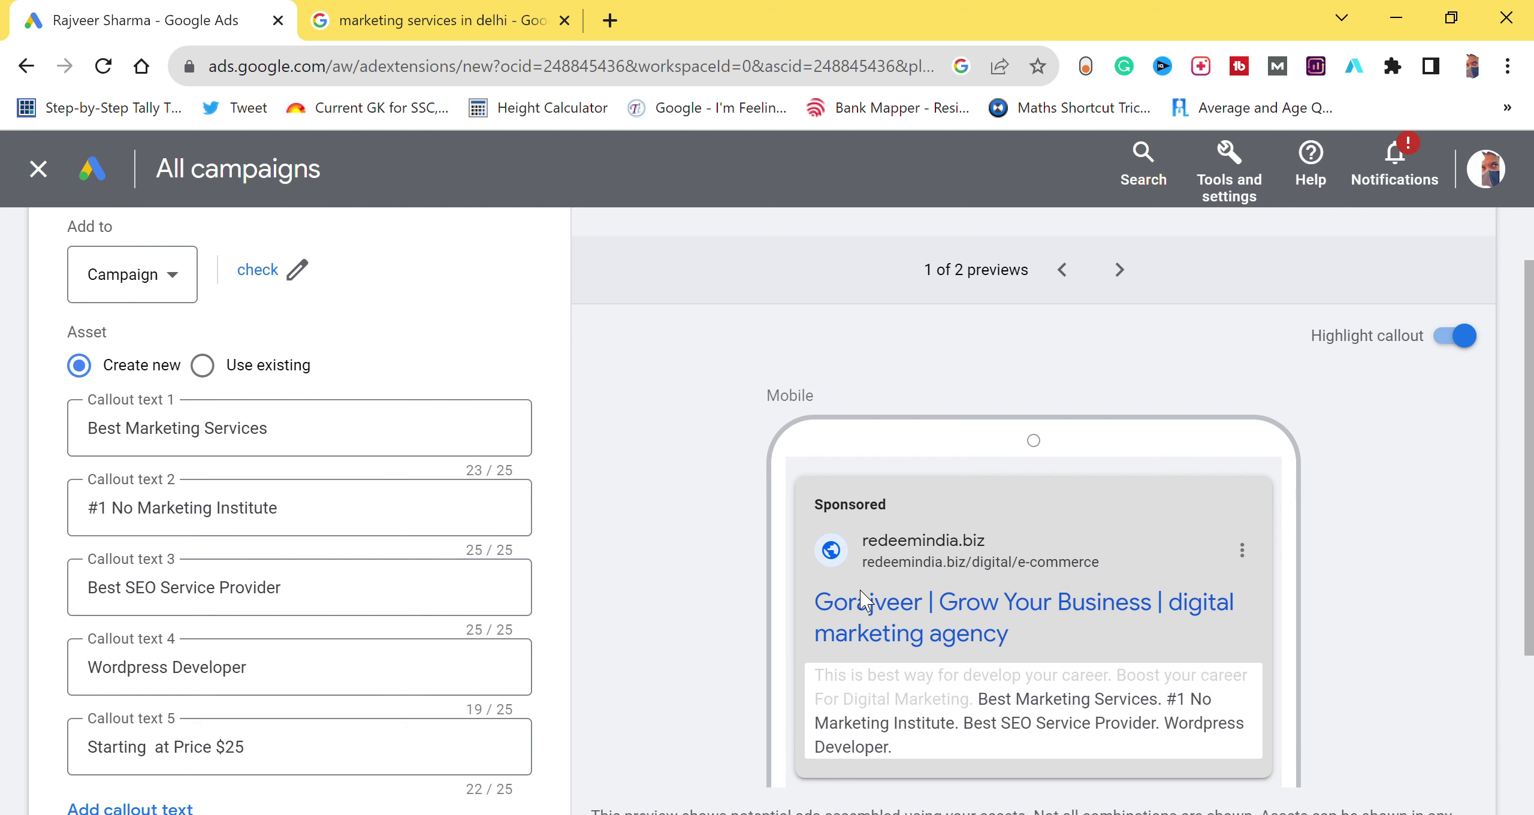
Preview the desktop version of the ad with the callouts, and save the new callout asset.
{"action": "scroll", "coordinate": [863, 596], "scroll_direction": "up", "scroll_amount": 2}
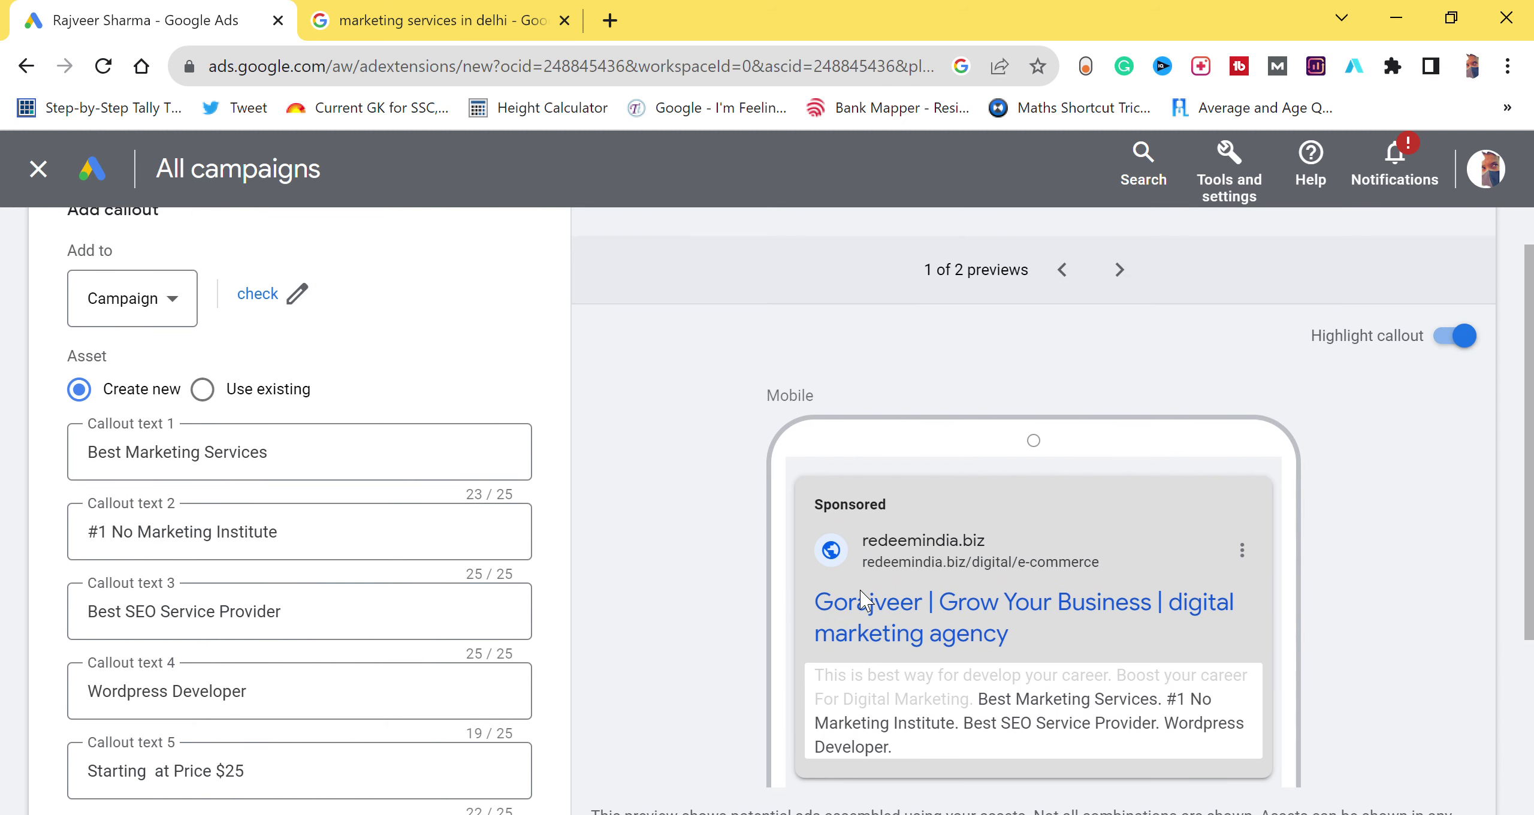
{"action": "left_click", "coordinate": [1120, 271]}
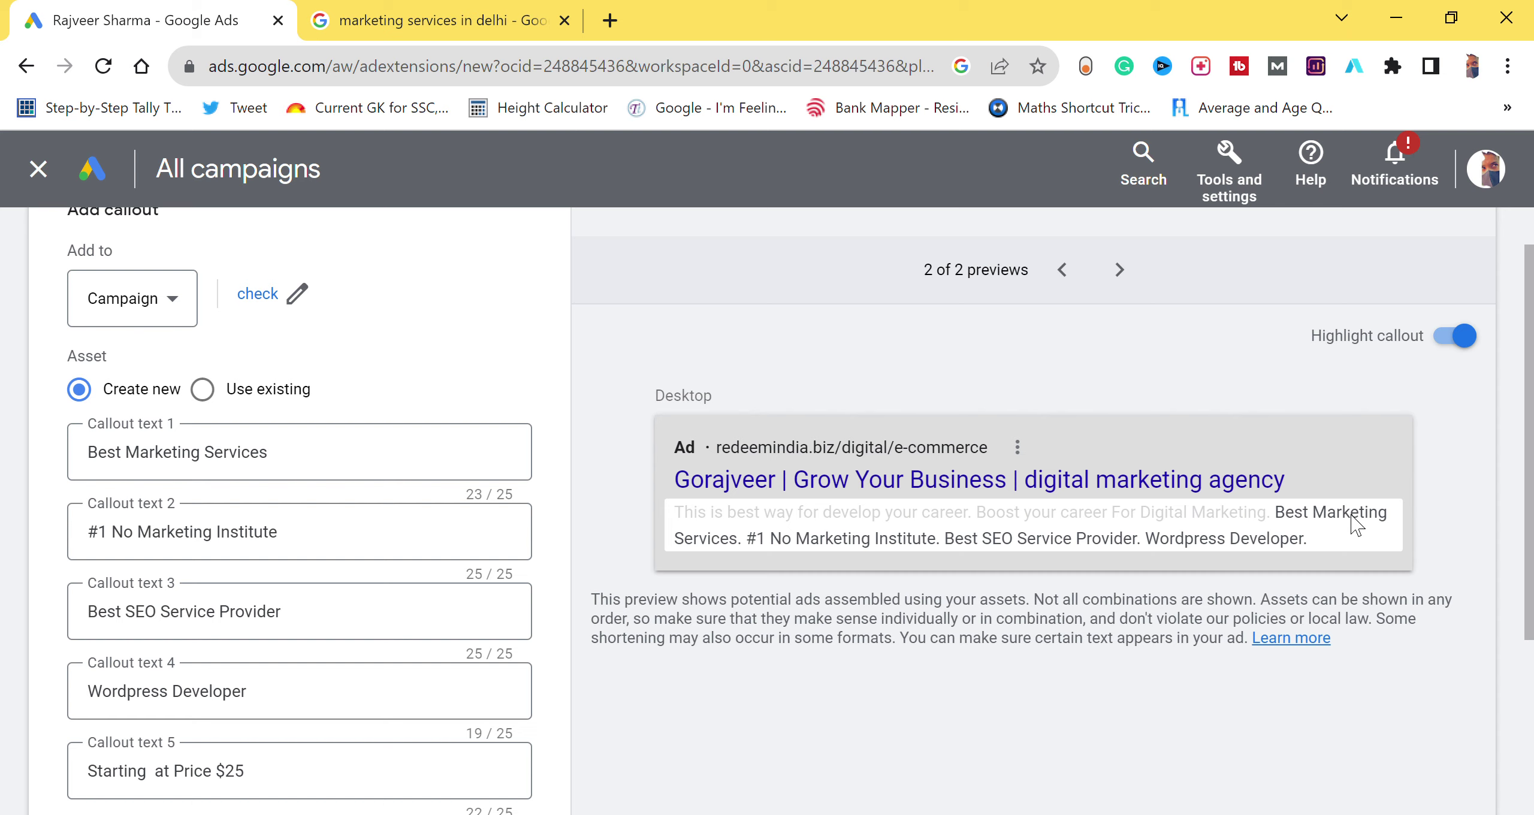
{"action": "scroll", "coordinate": [1357, 525], "scroll_direction": "down", "scroll_amount": 4}
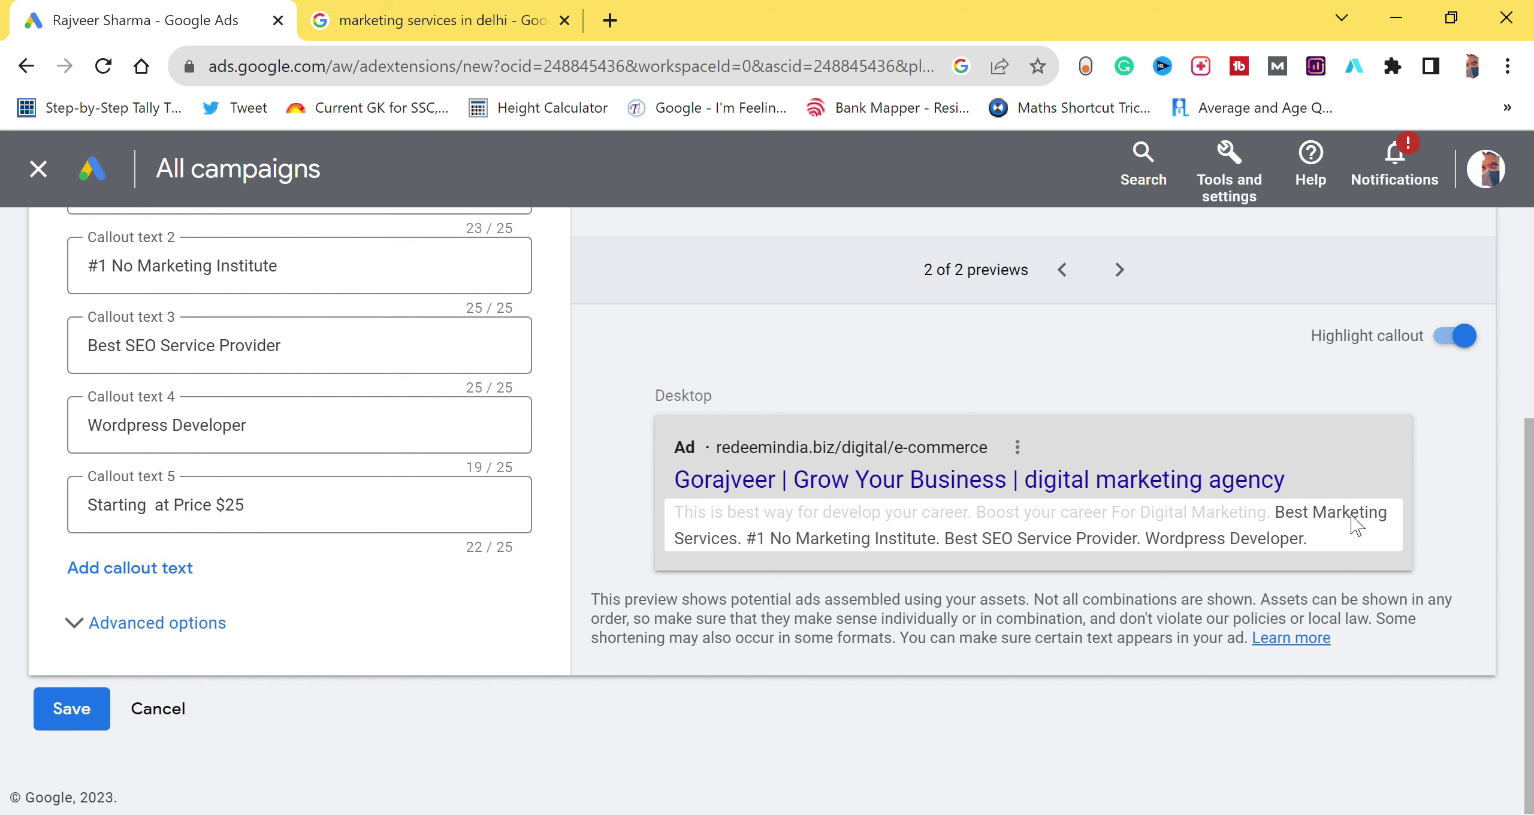
{"action": "left_click", "coordinate": [53, 713]}
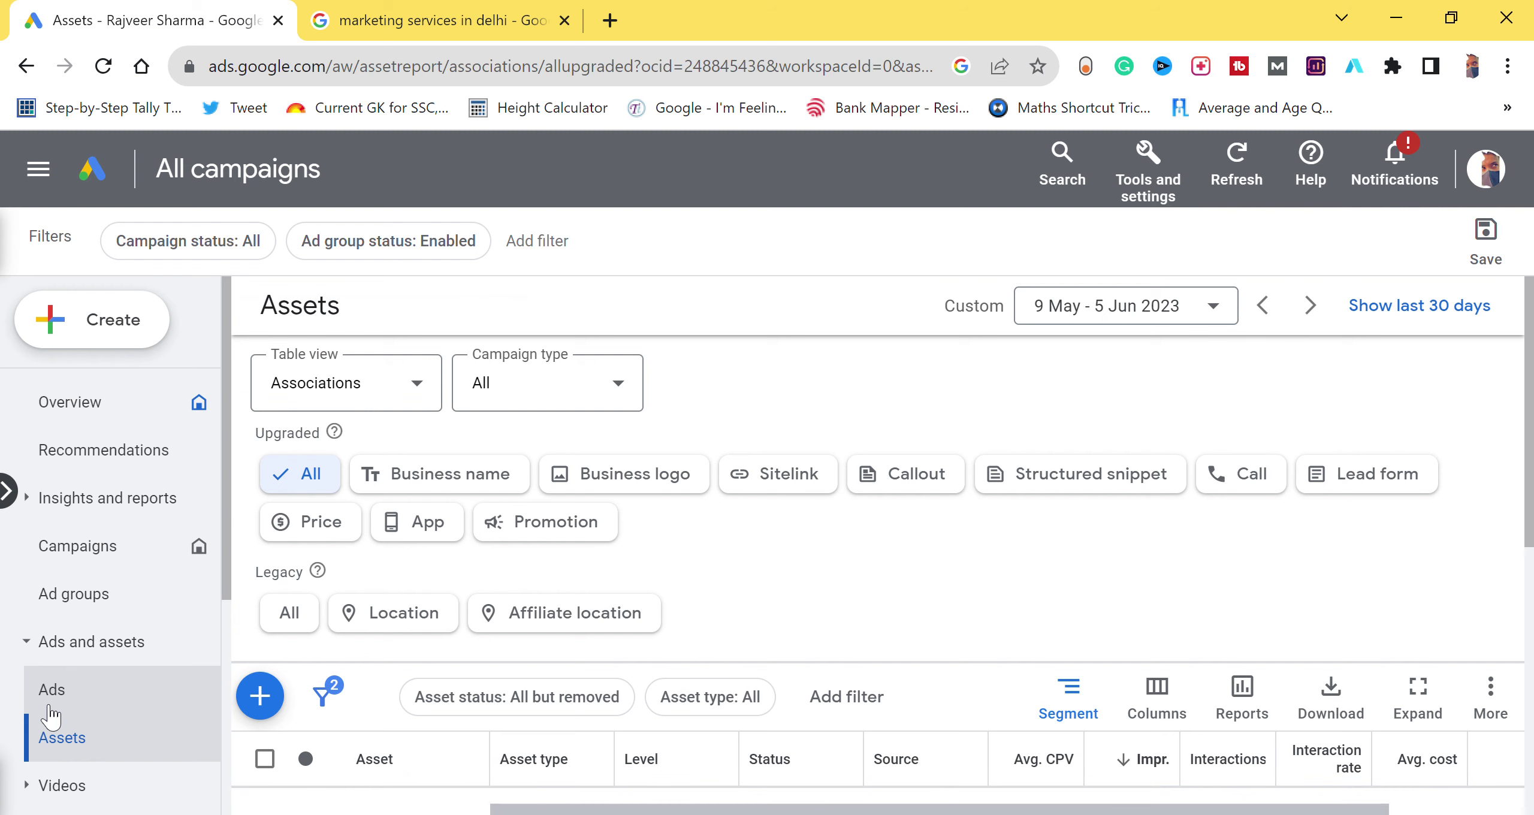
Select the "Best Marketing Services" callout in the assets table and add it at campaign level to the "check" campaign.
{"action": "scroll", "coordinate": [486, 584], "scroll_direction": "down", "scroll_amount": 5}
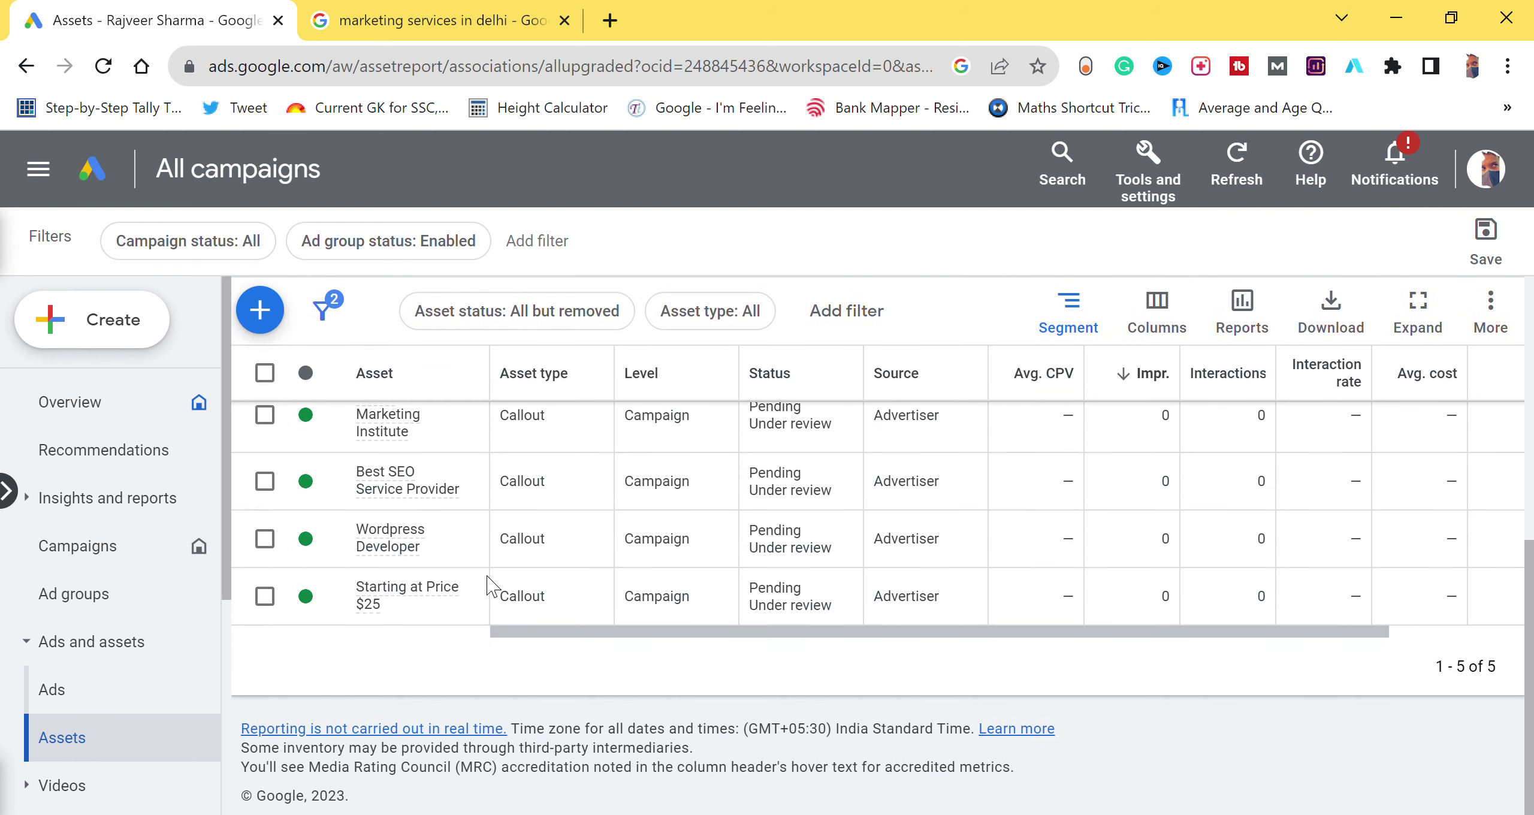
{"action": "scroll", "coordinate": [487, 585], "scroll_direction": "up", "scroll_amount": 5}
{"action": "scroll", "coordinate": [486, 584], "scroll_direction": "down", "scroll_amount": 2}
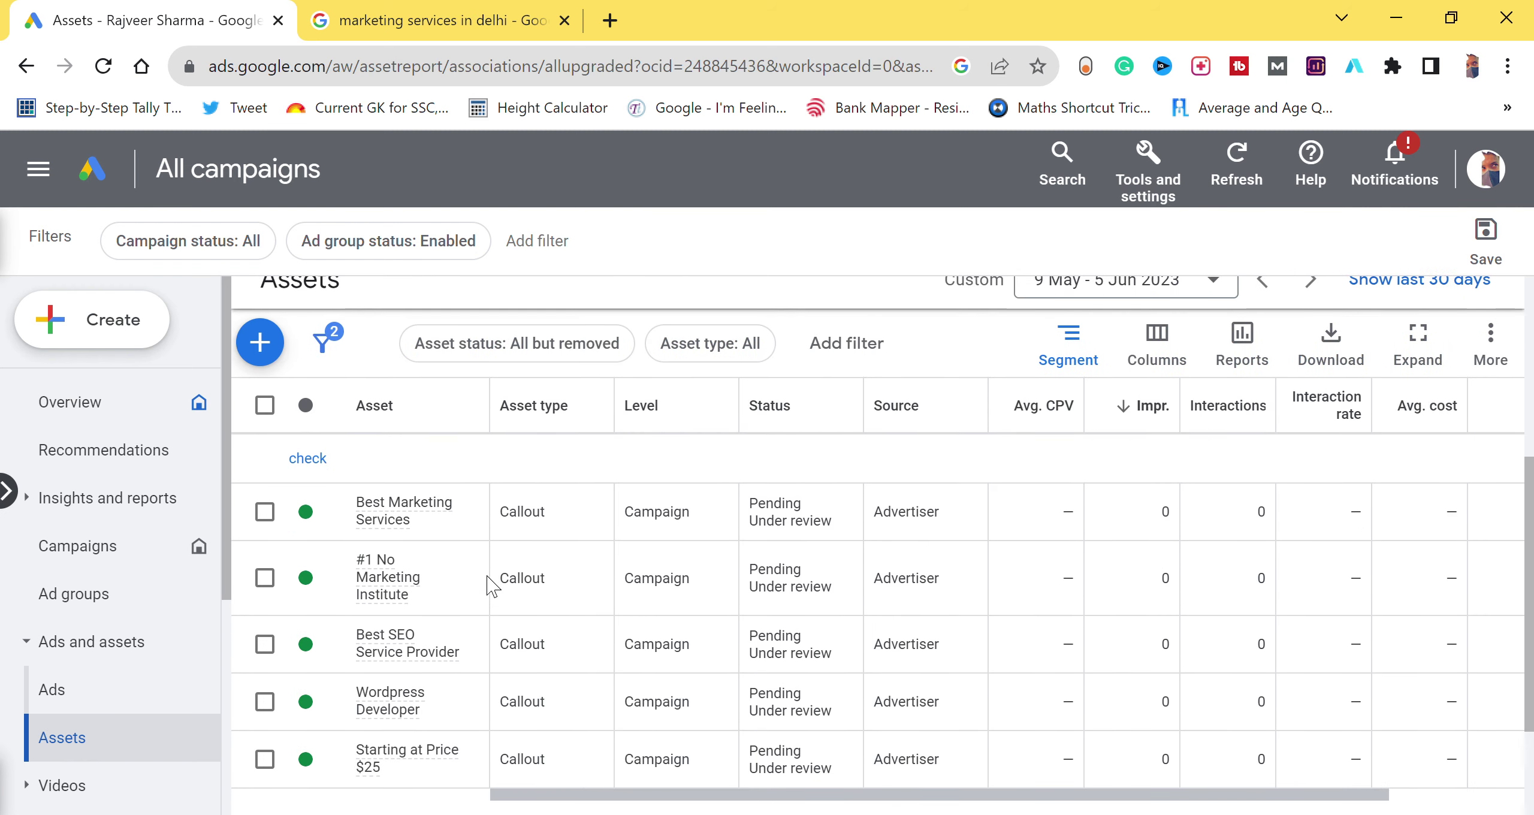
{"action": "left_click", "coordinate": [265, 513]}
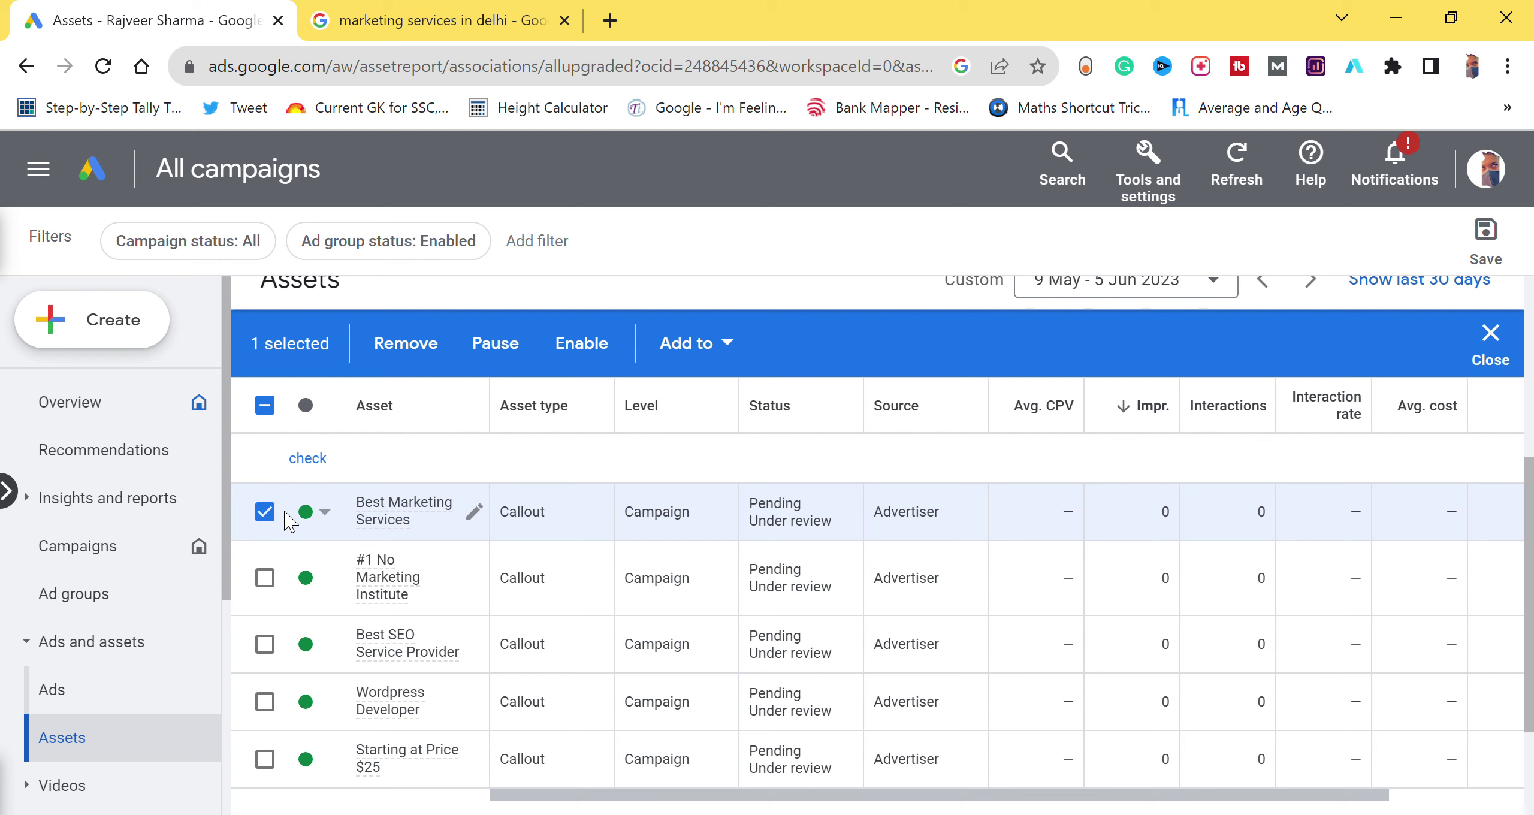
{"action": "left_click", "coordinate": [709, 348]}
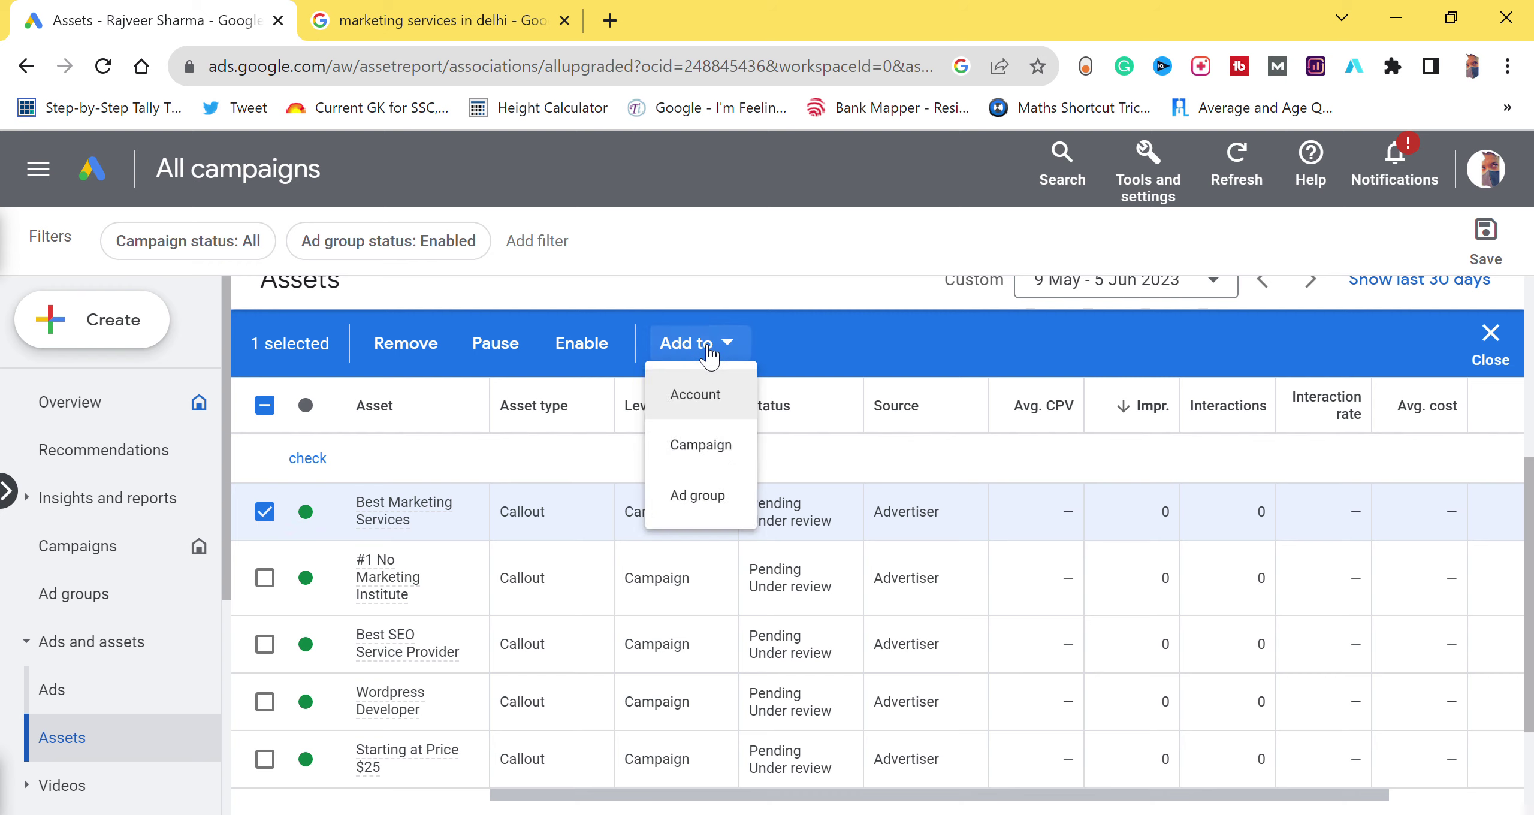
{"action": "left_click", "coordinate": [716, 466]}
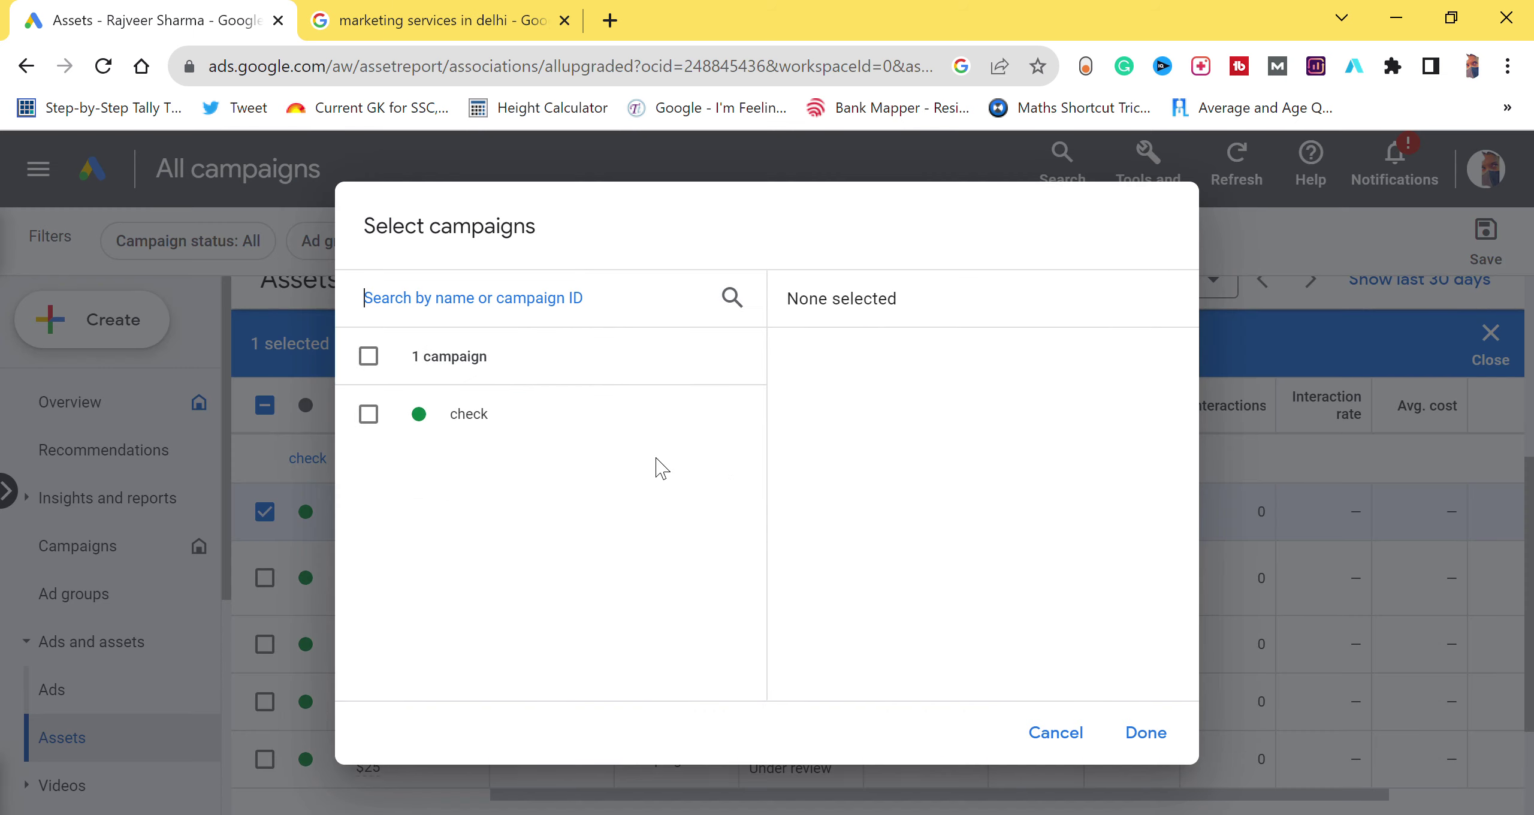
{"action": "left_click", "coordinate": [475, 434]}
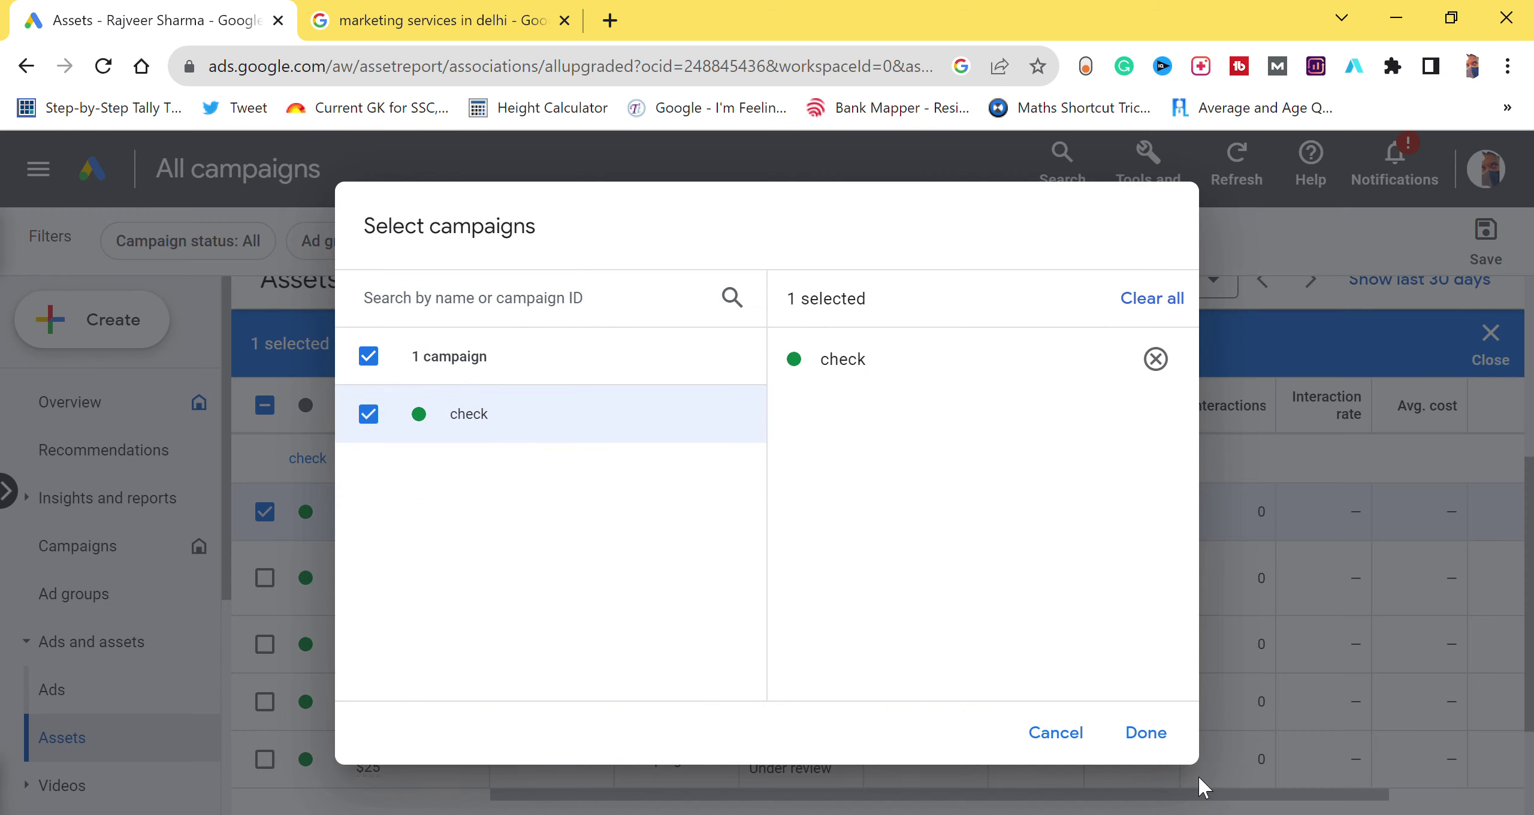
{"action": "left_click", "coordinate": [1146, 733]}
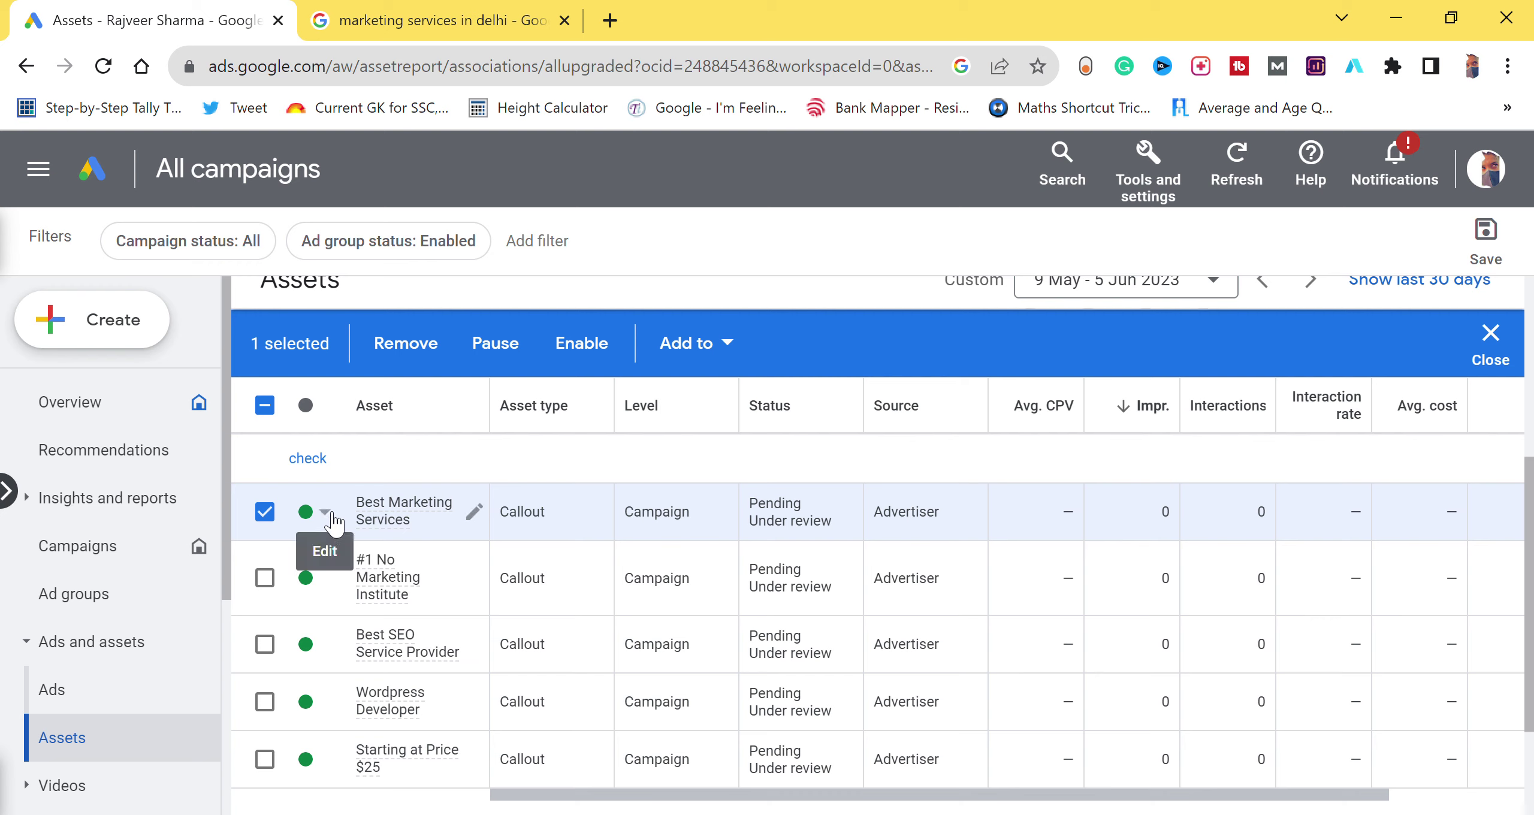
Open the status options of the "Best Marketing Services" callout.
{"action": "left_click", "coordinate": [326, 513]}
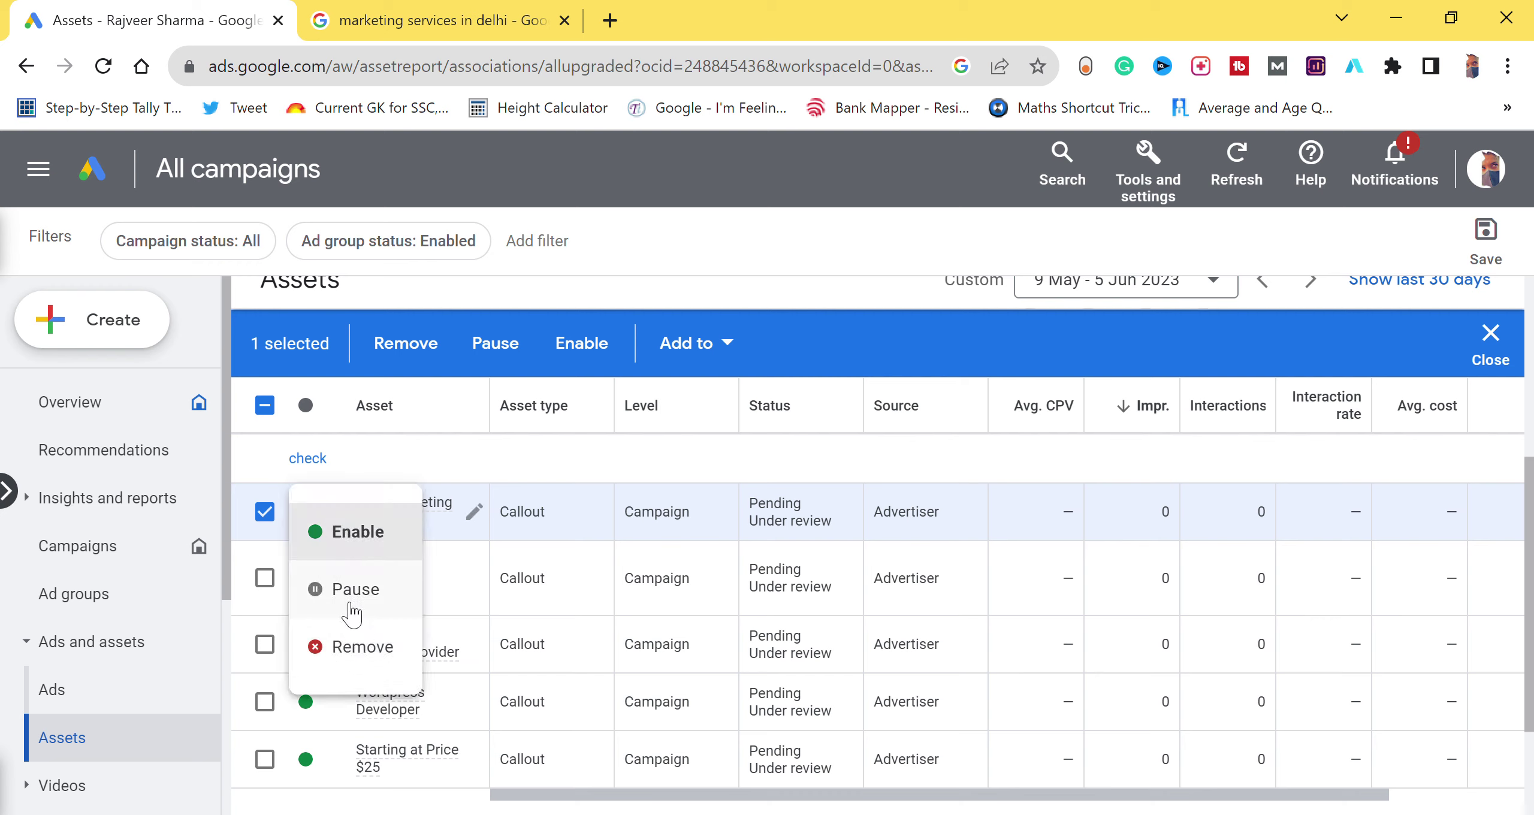